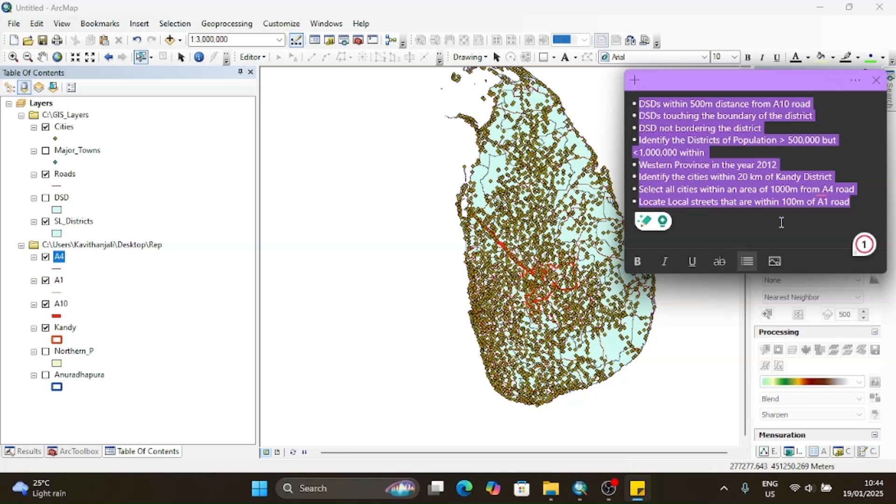
Review the sticky note's list of spatial selection tasks and the available selection commands.
click(184, 24)
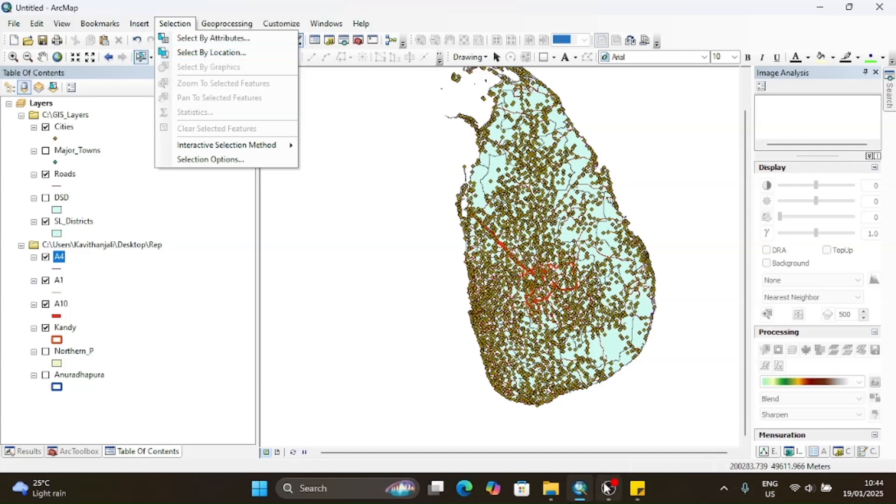
click(639, 490)
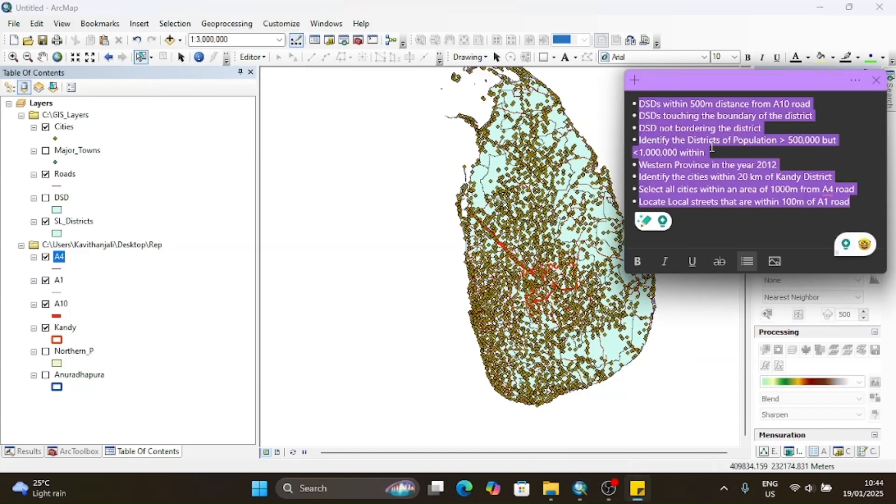
click(667, 115)
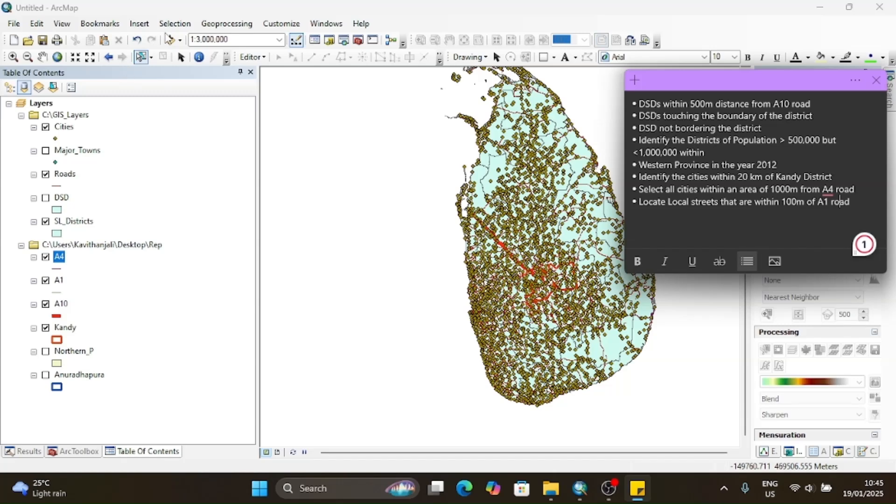
click(174, 24)
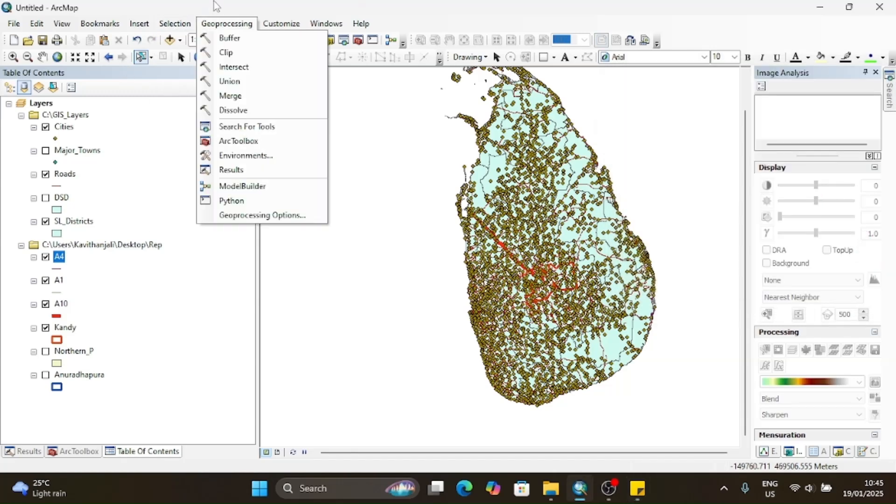
click(311, 7)
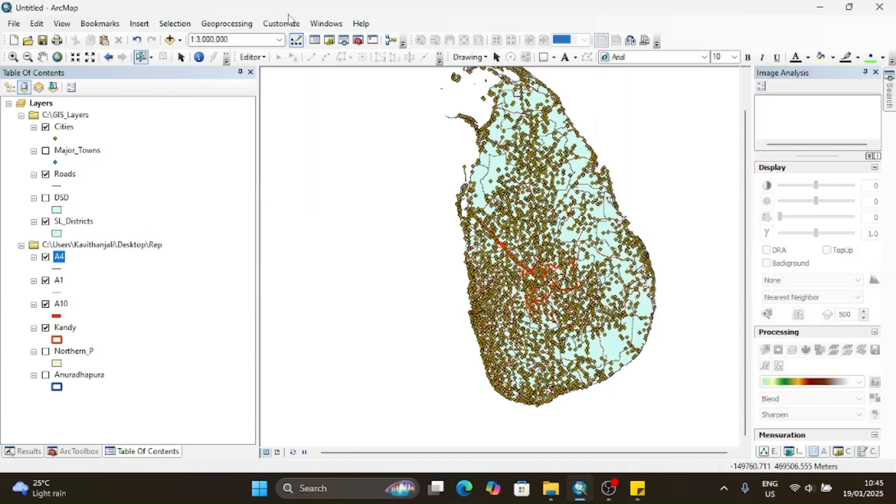
click(168, 24)
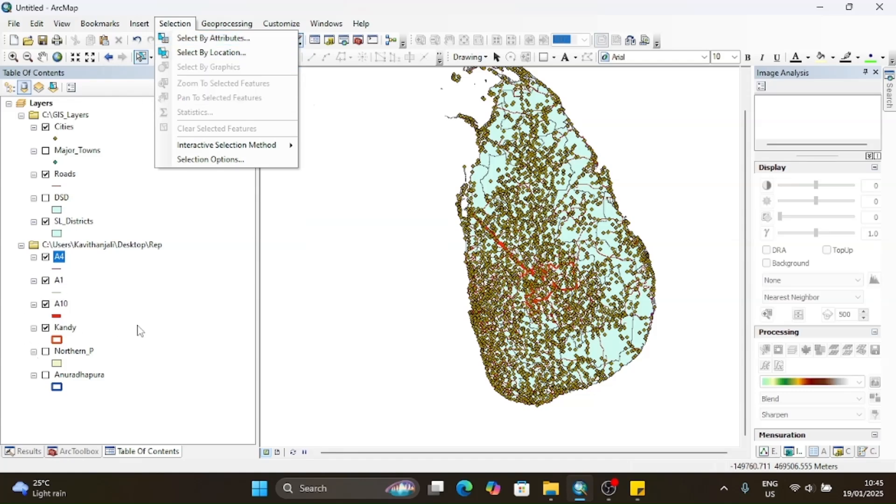
click(638, 488)
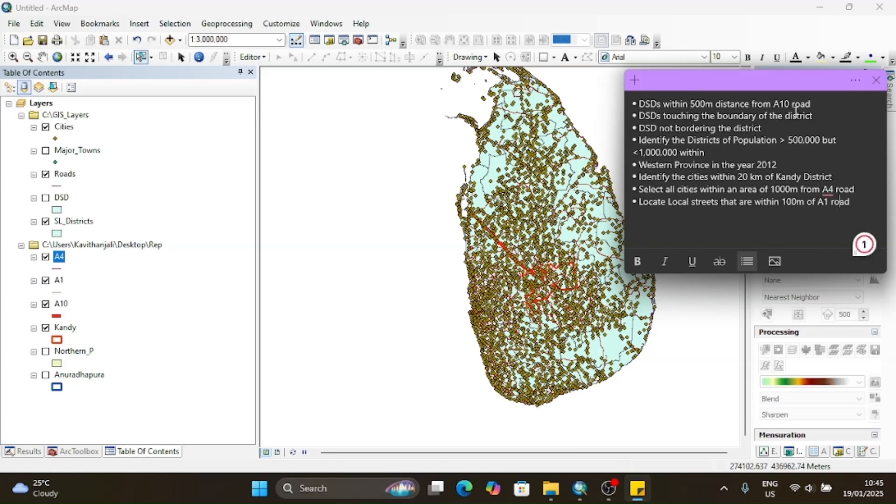
Start a Select By Location query with the method "select features from" and DSD as the only target layer.
click(181, 23)
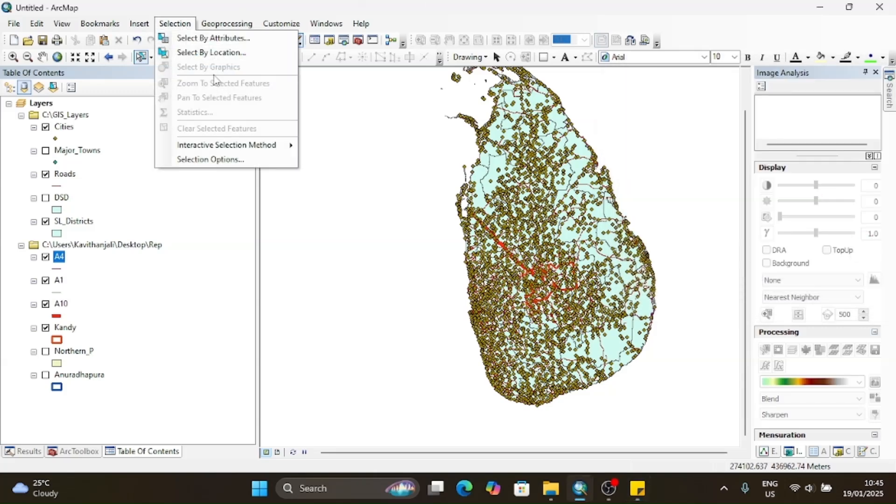
click(216, 53)
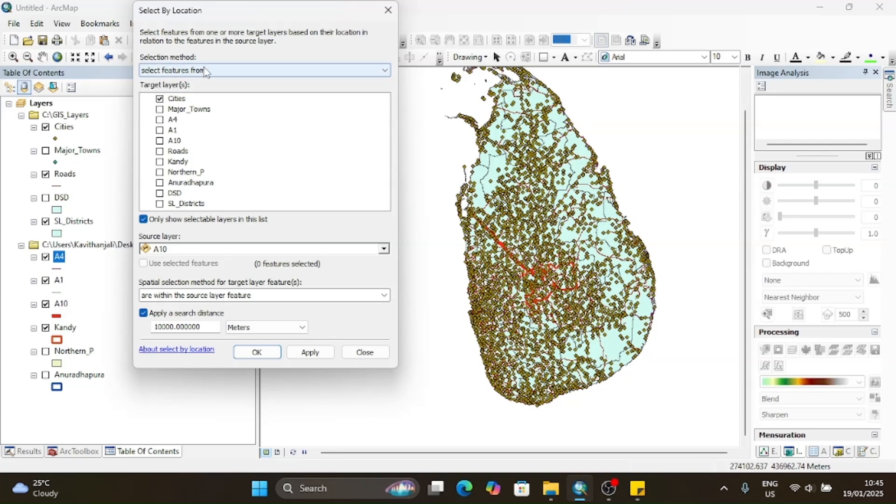
click(187, 71)
click(195, 80)
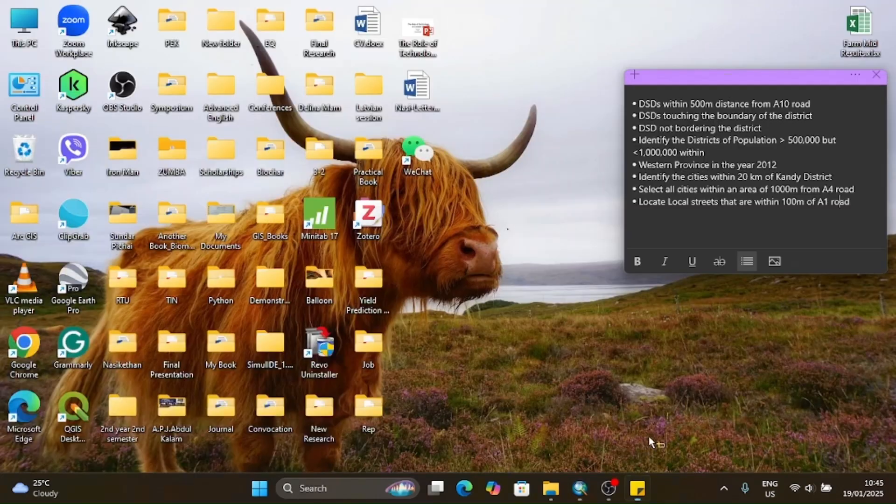
click(638, 410)
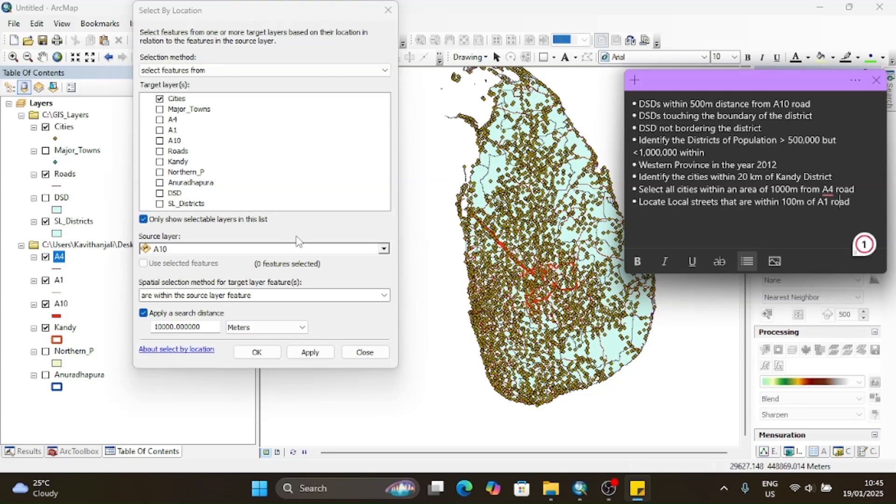
click(160, 99)
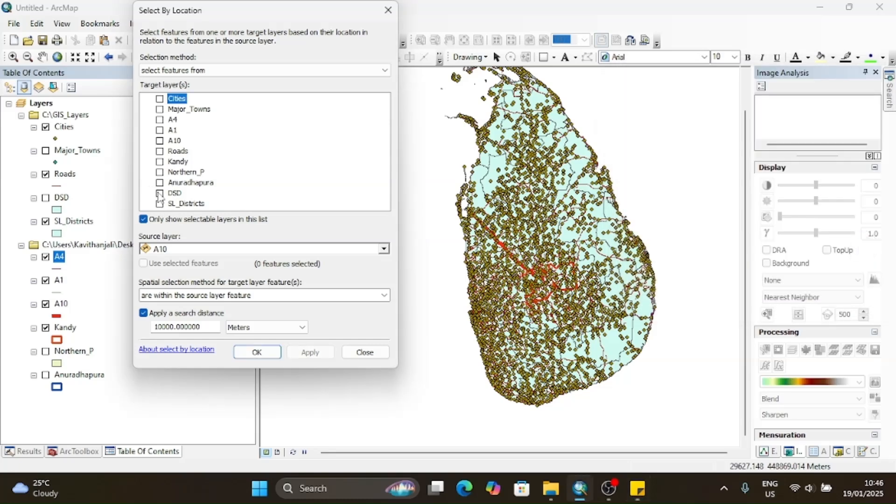
click(248, 221)
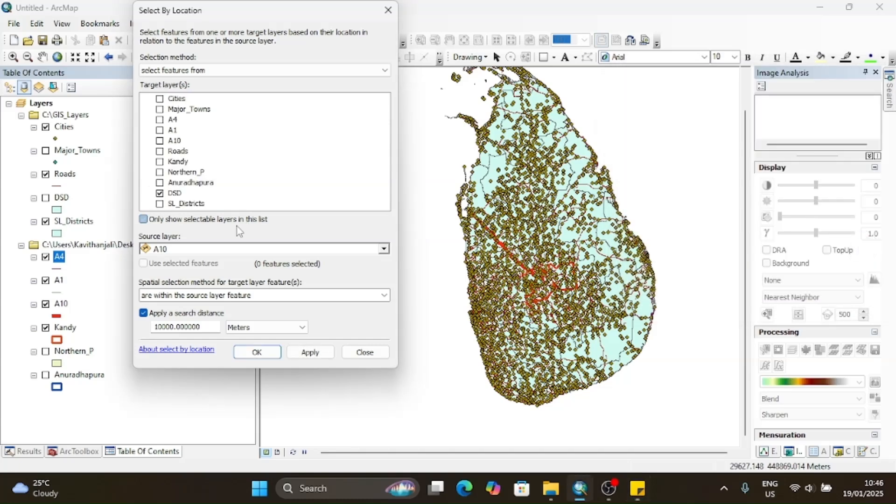
click(146, 220)
Use A10 as the source layer and check the distance criterion in the task note.
click(382, 249)
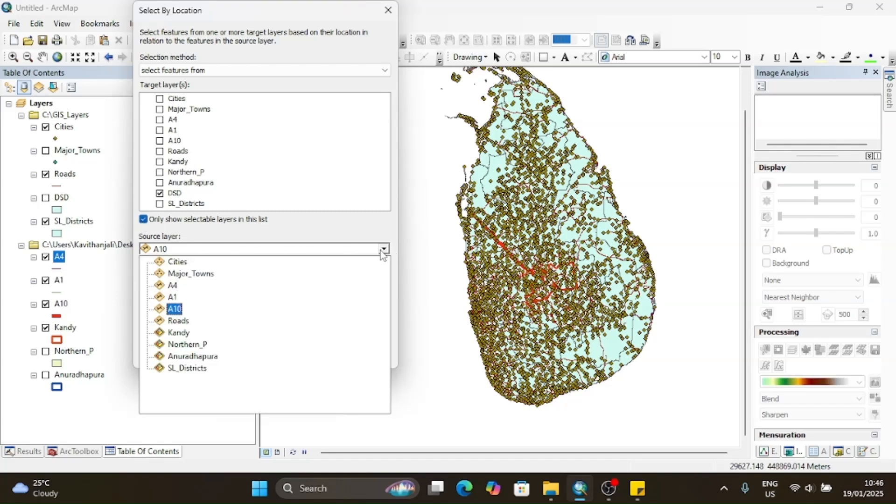
click(171, 312)
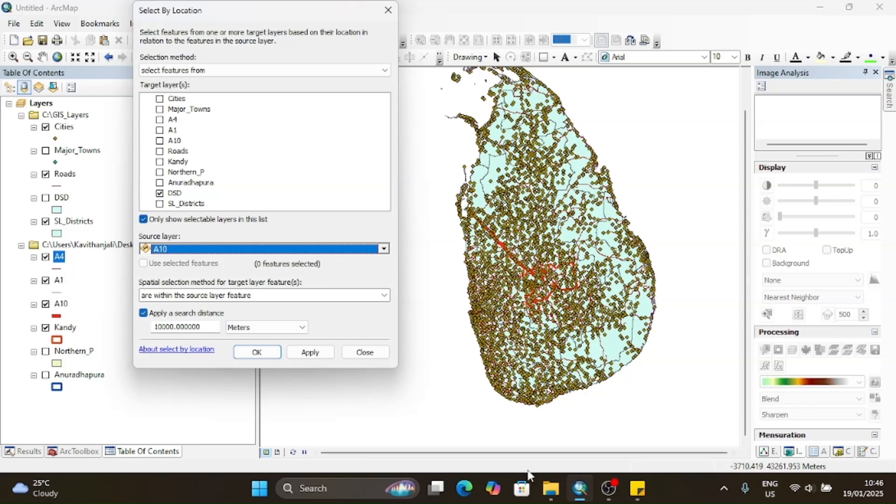
mouse_move(642, 494)
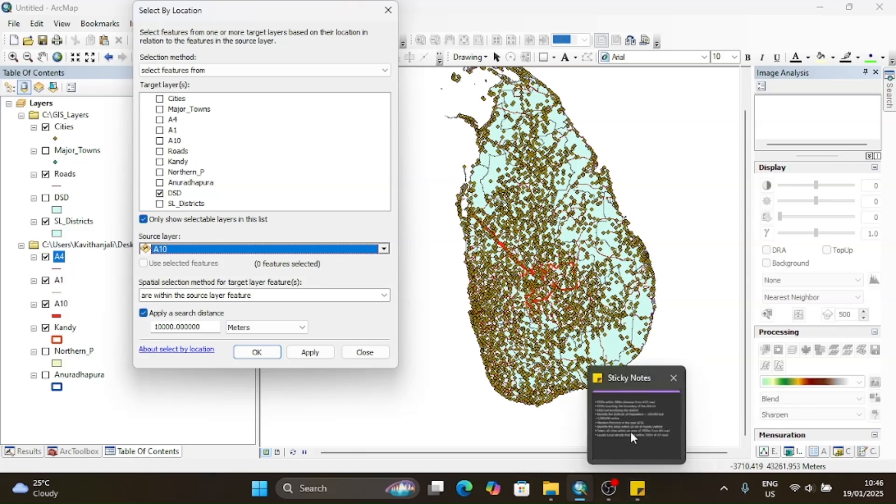
click(630, 431)
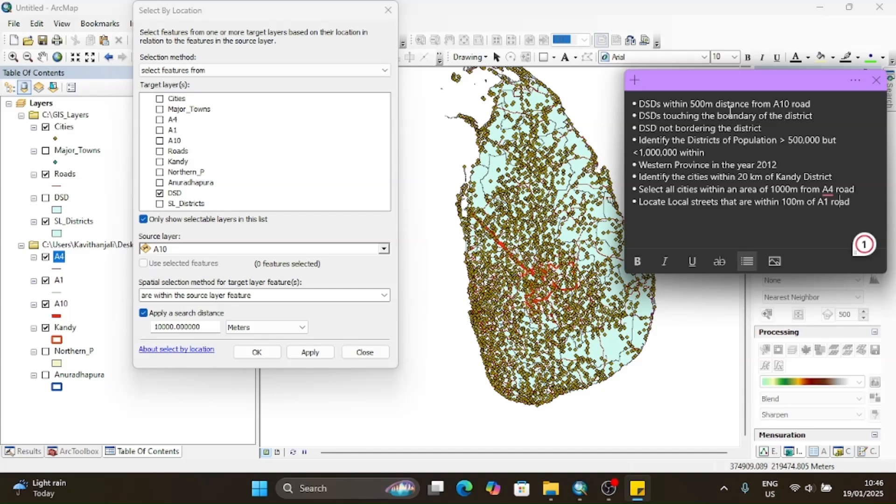
Set the spatial selection method to "are within a distance of the source layer feature" with a distance of 500 meters.
click(206, 297)
click(205, 297)
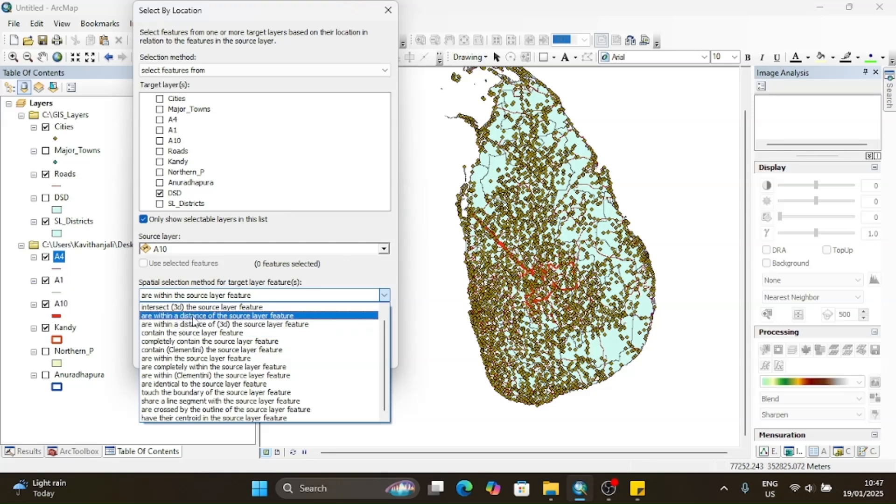
click(216, 317)
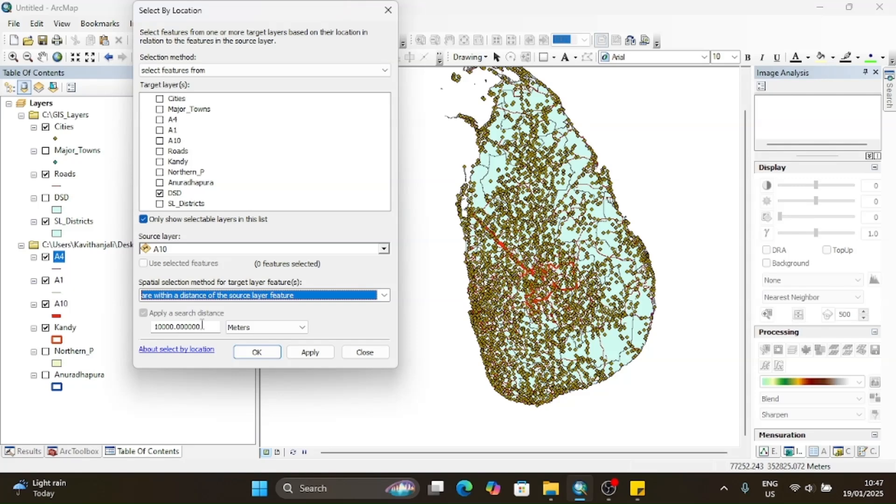
double_click(202, 326)
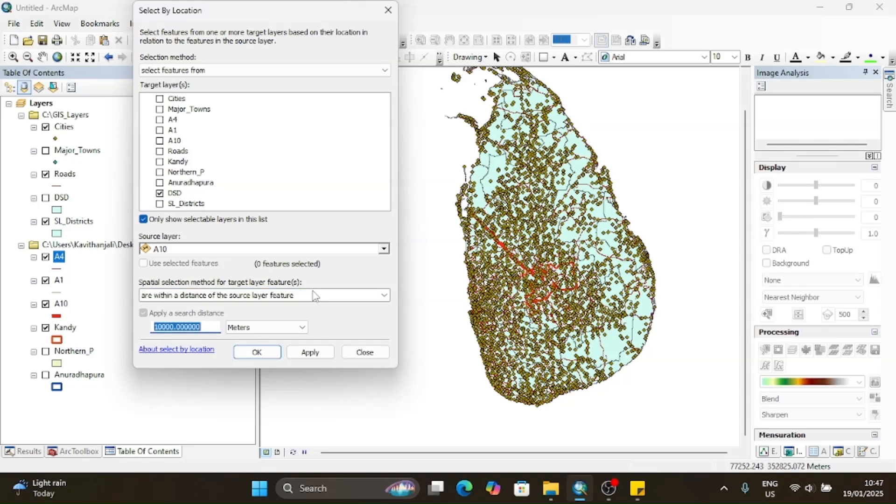
text(500)
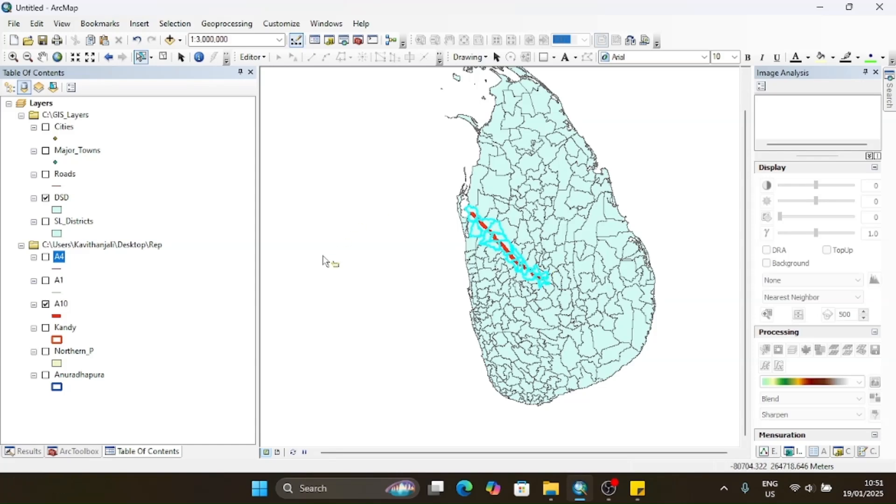
Check the next task in the sticky note, close the note, and display the Anuradhapura layer.
click(638, 491)
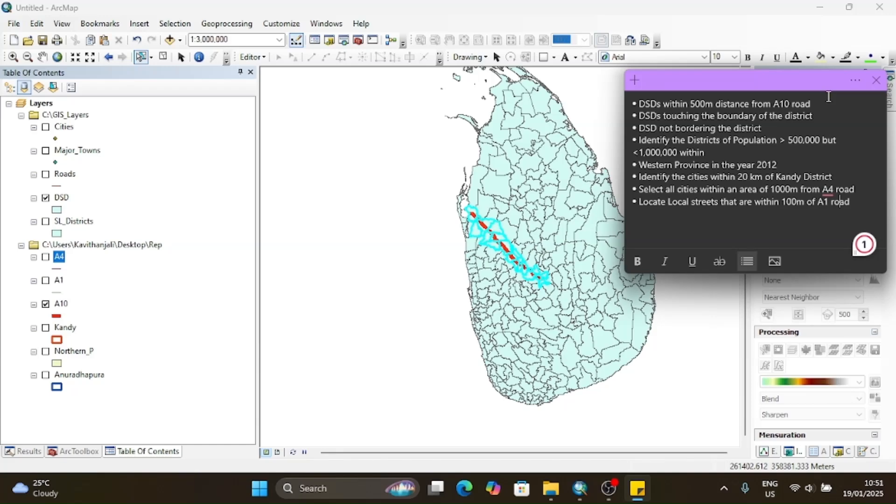
click(876, 80)
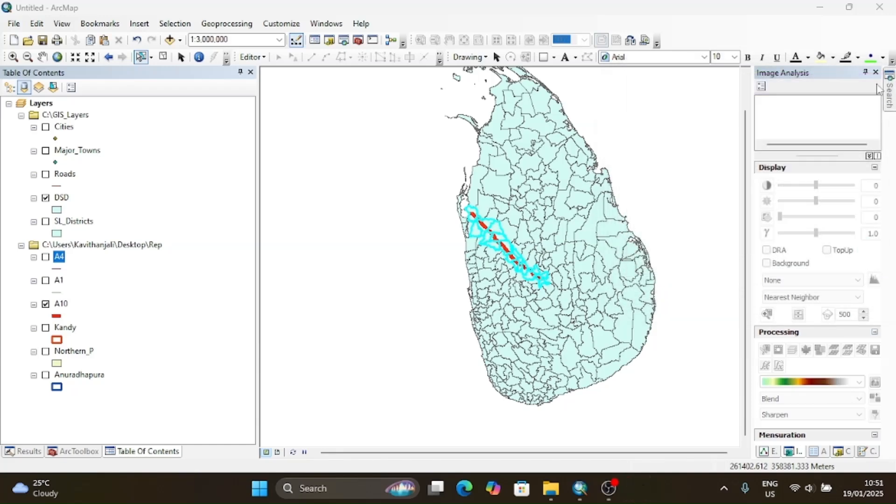
click(46, 376)
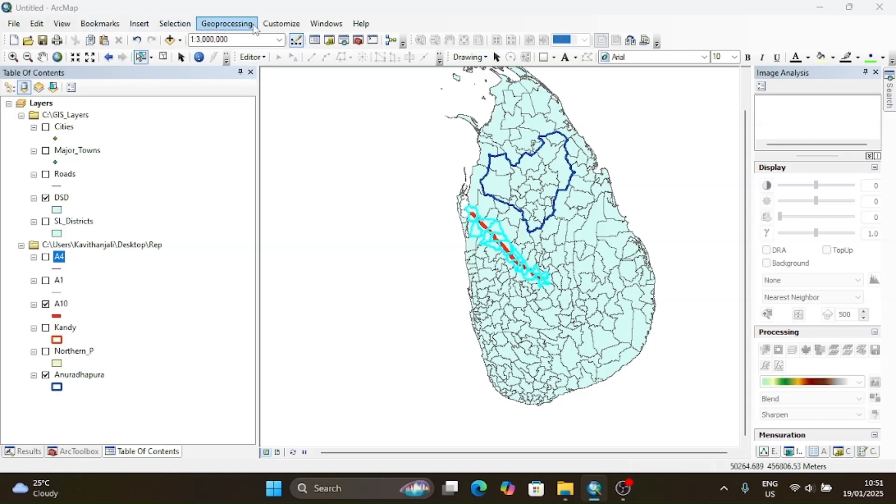
Select by location the DSD features that touch the boundary of the Anuradhapura source layer.
click(175, 24)
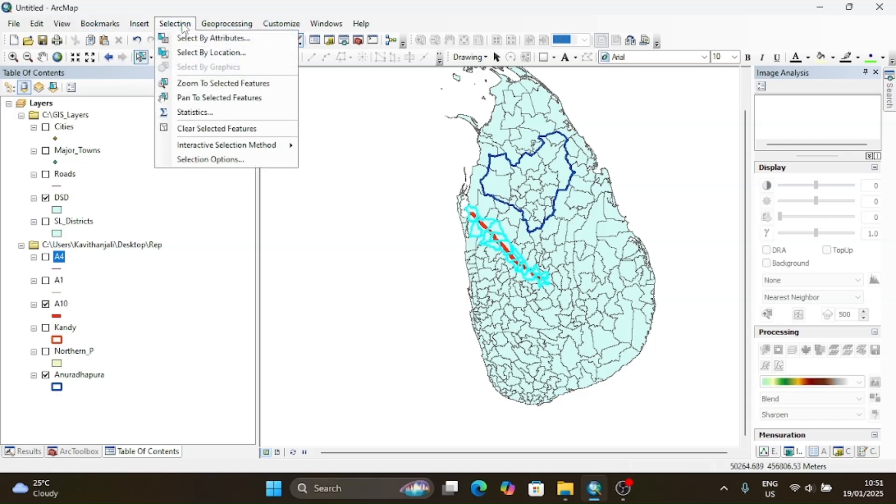
click(199, 52)
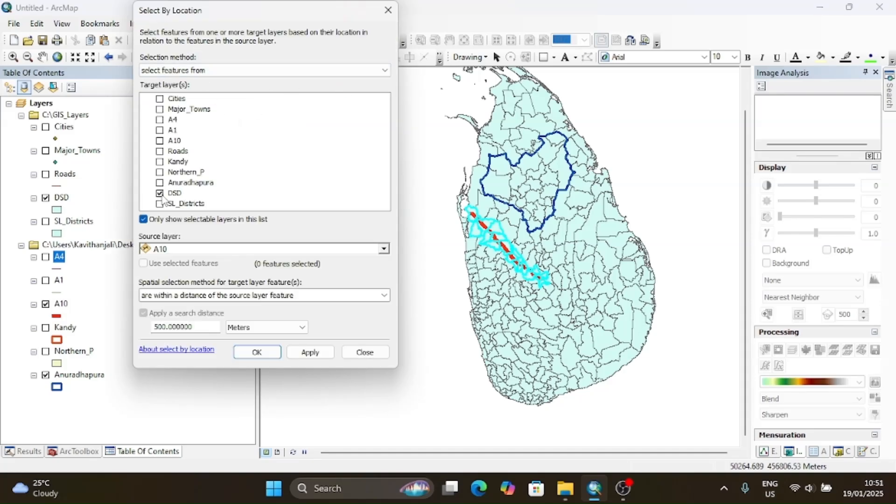
click(384, 251)
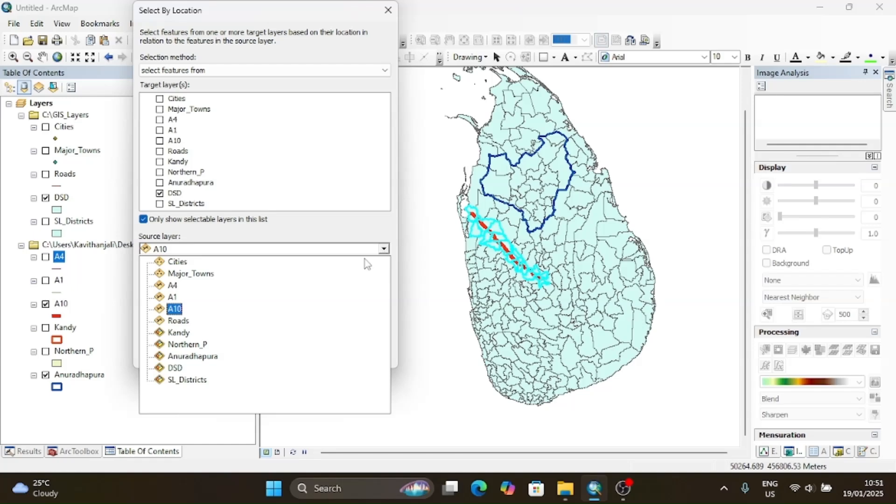
click(195, 357)
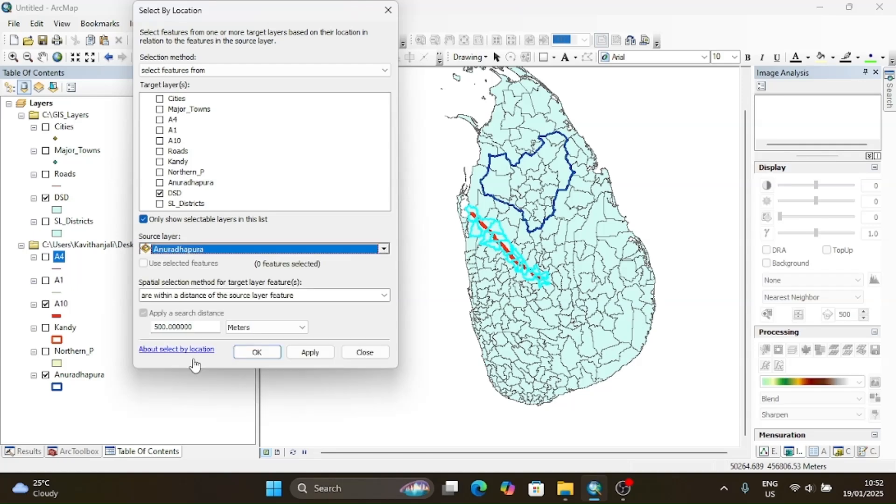
click(384, 296)
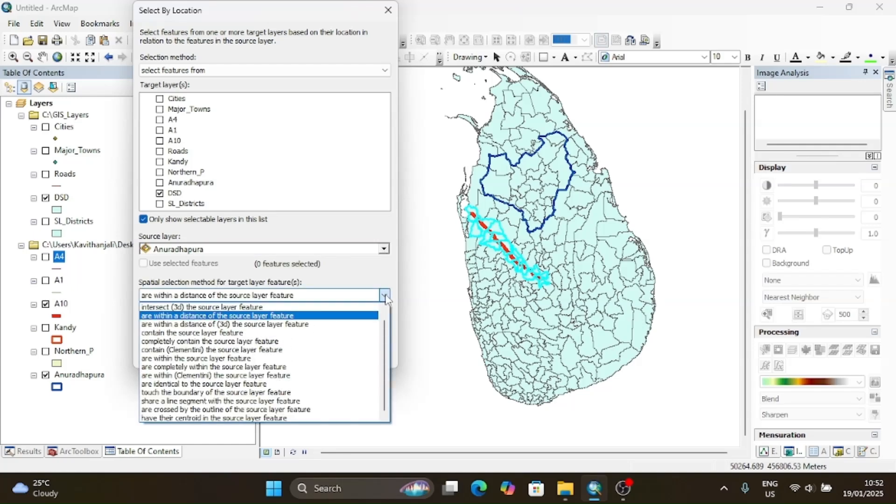
click(245, 392)
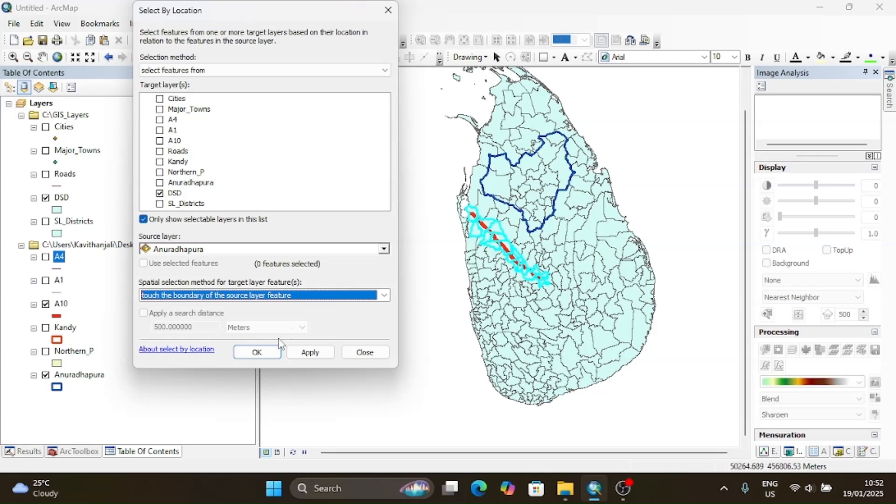
click(257, 352)
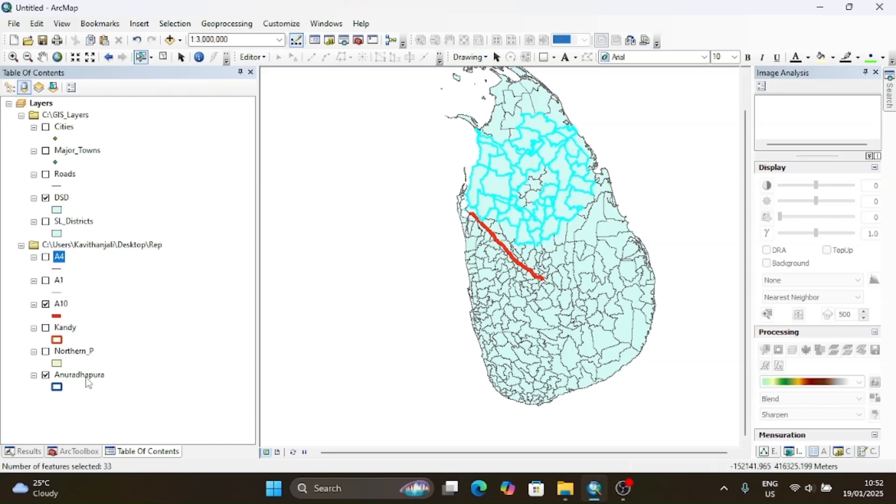
Export the selected DSD features to the Rep folder as the shapefile "Anuradha touchin DSD" and add it to the map.
right_click(68, 198)
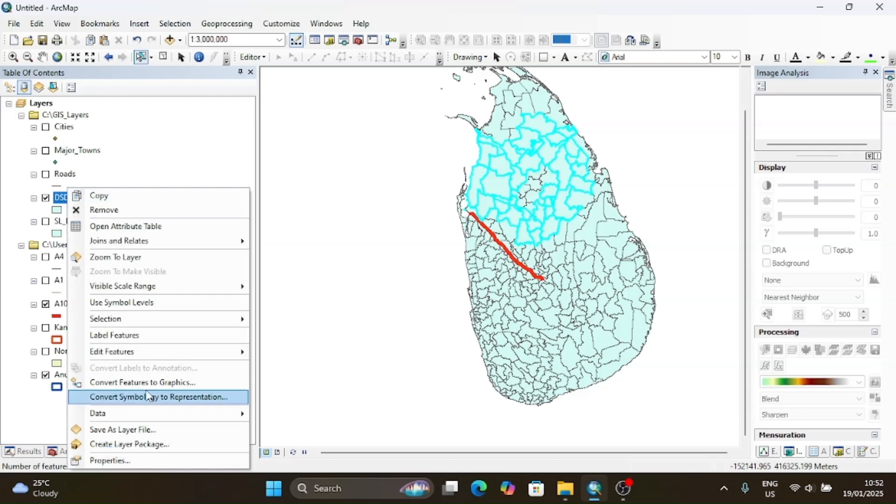
mouse_move(147, 417)
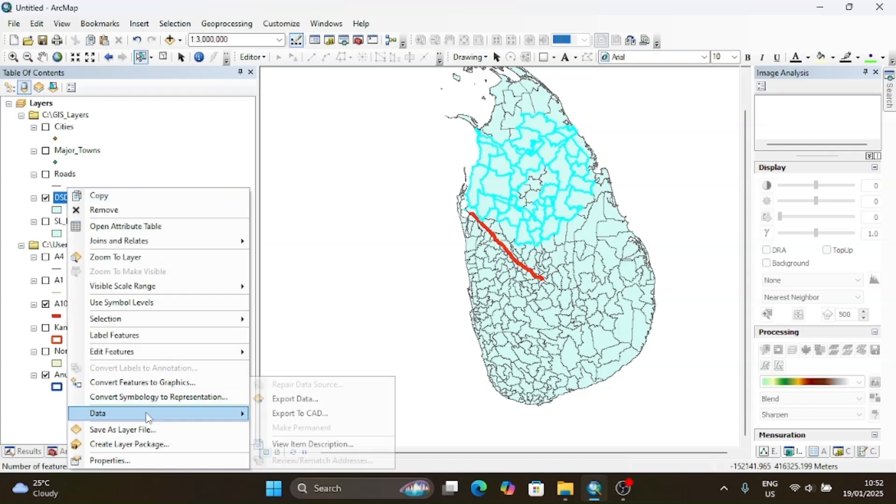
click(353, 404)
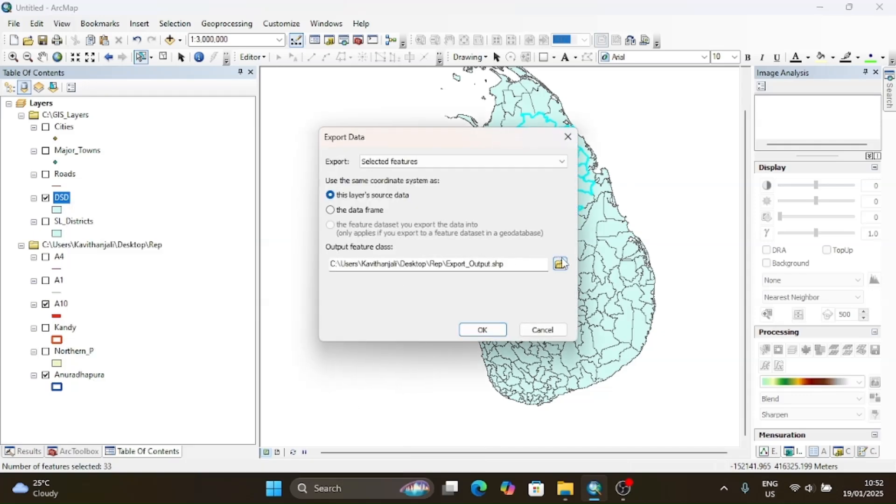
click(560, 264)
drag(412, 304, 345, 312)
text(Anuradha touchin DSD)
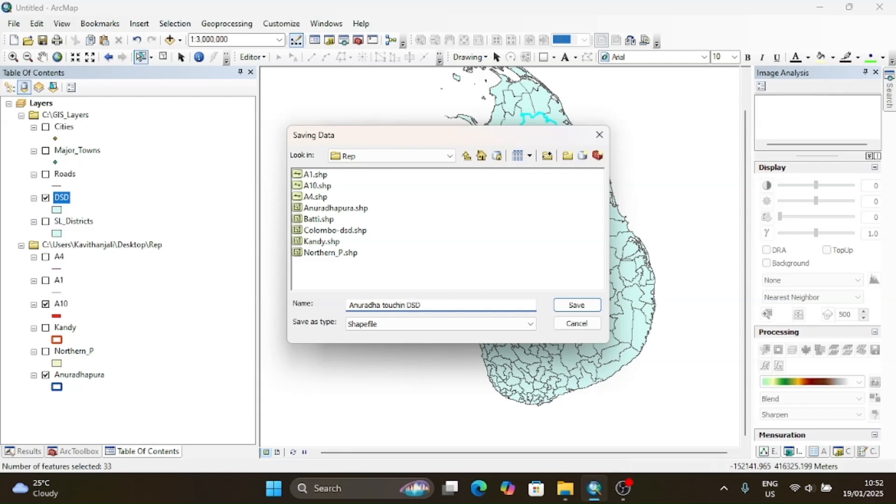
click(577, 305)
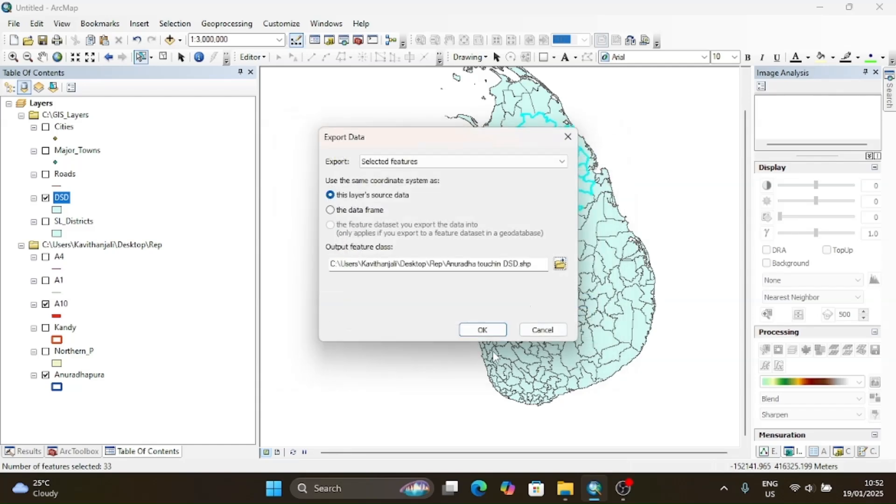
click(491, 332)
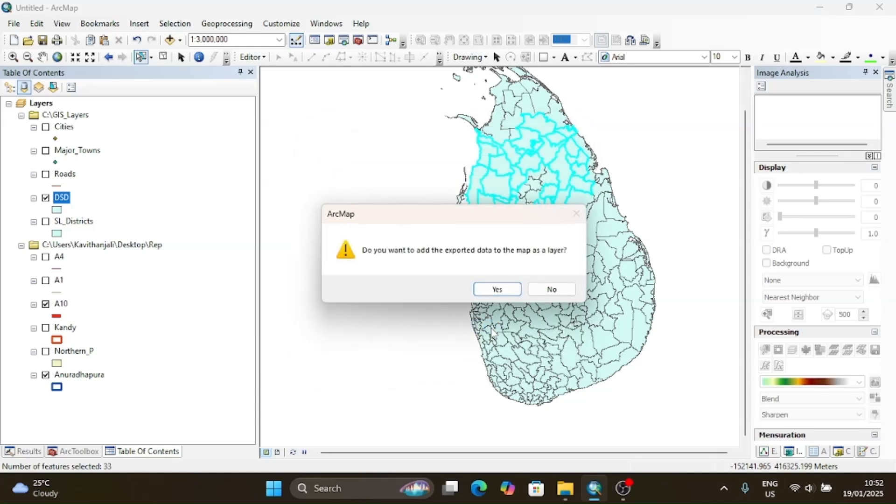
key(Return)
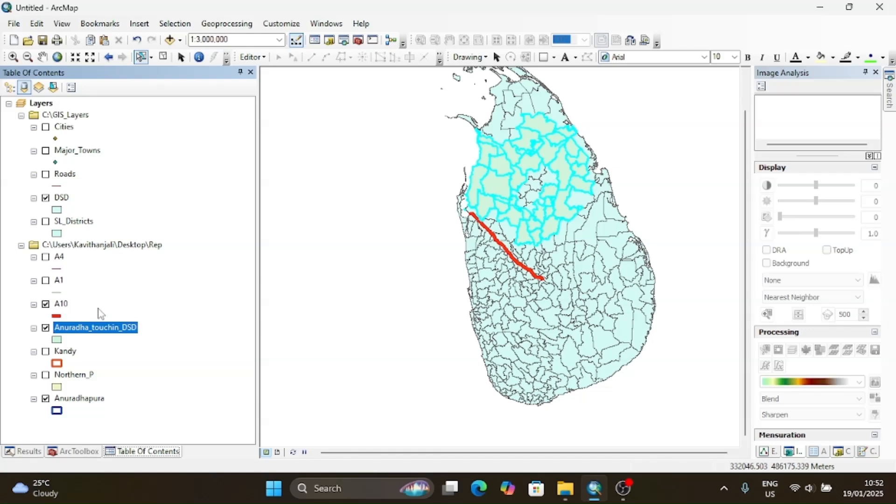
Symbolize the Anuradha_touchin_DSD layer with a bright green fill and a thicker red outline.
click(59, 339)
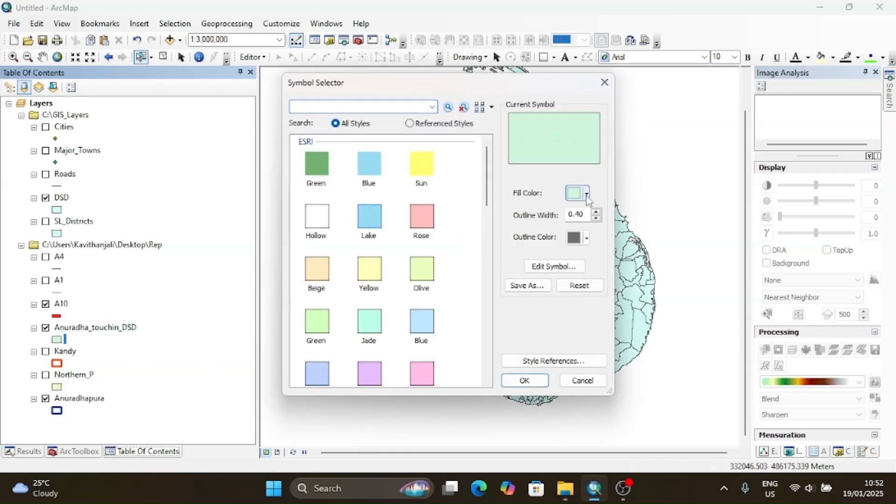
click(586, 193)
click(631, 251)
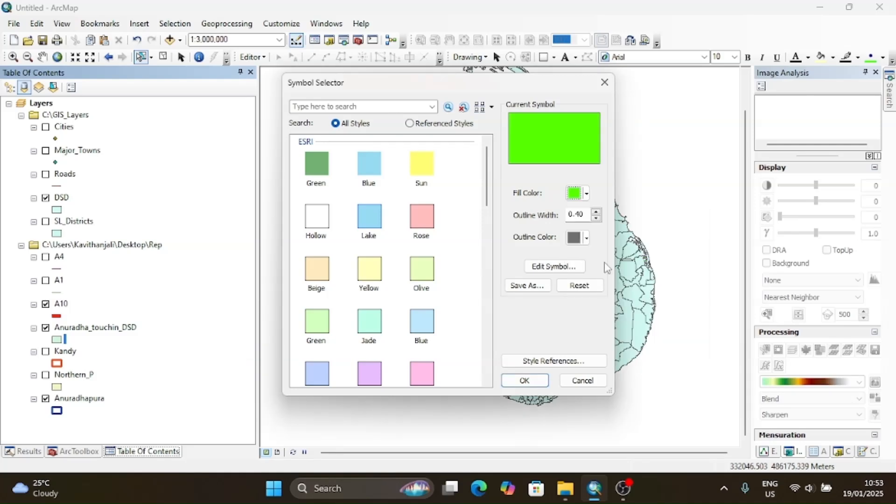
click(577, 239)
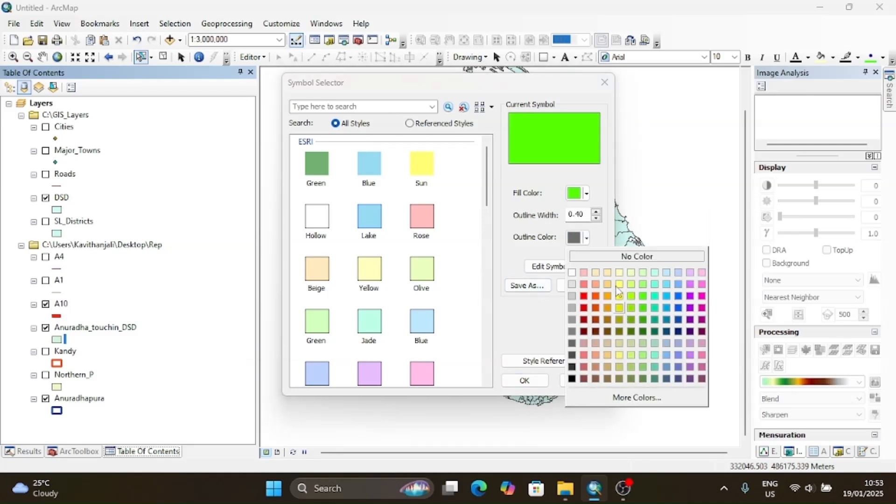
click(584, 308)
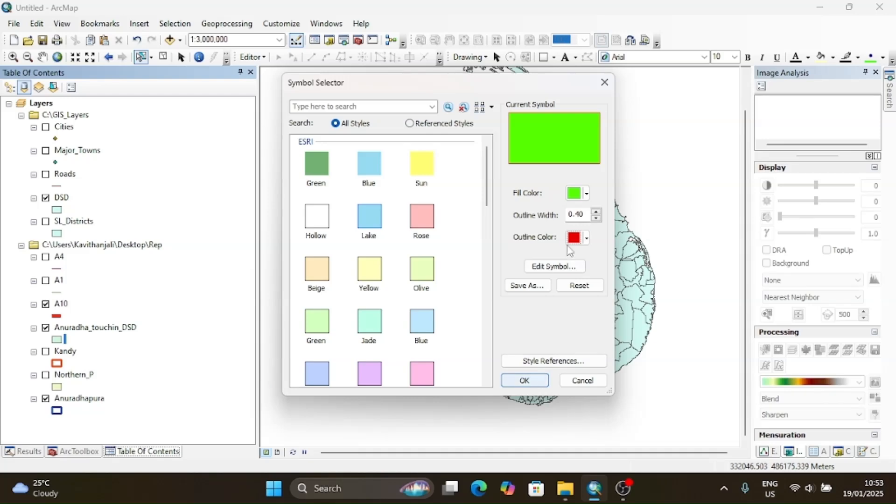
click(595, 211)
click(528, 381)
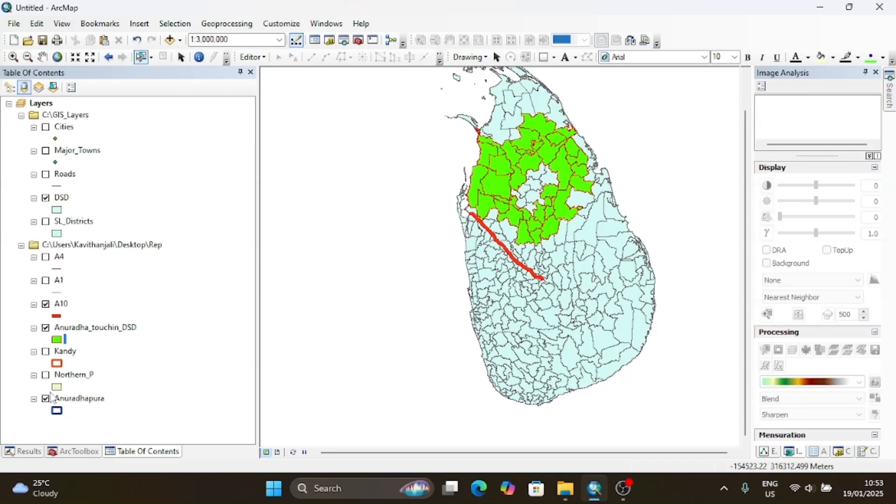
Toggle the Anuradha_touchin_DSD layer to compare it with the Anuradhapura boundary, leaving the layer hidden.
click(45, 328)
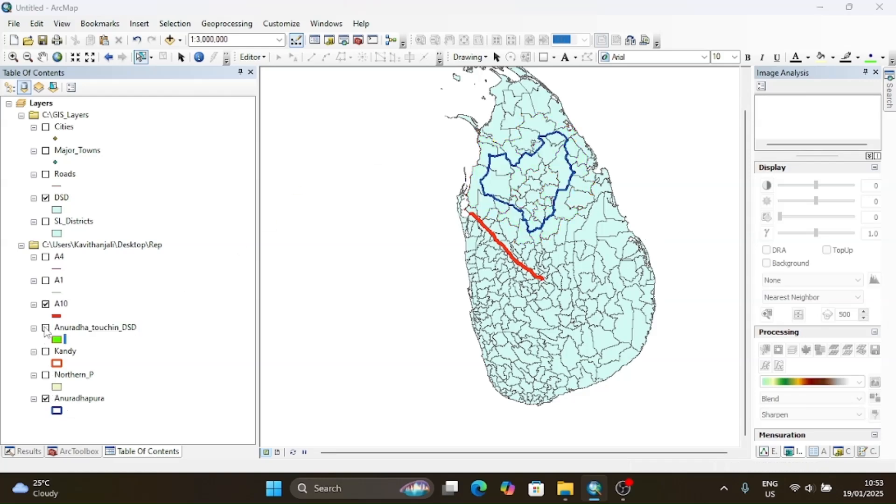
click(45, 328)
click(46, 328)
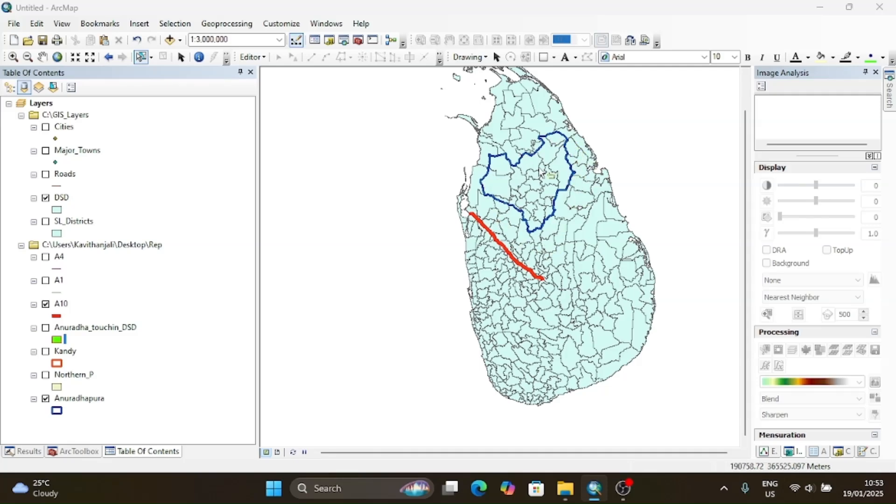
click(46, 328)
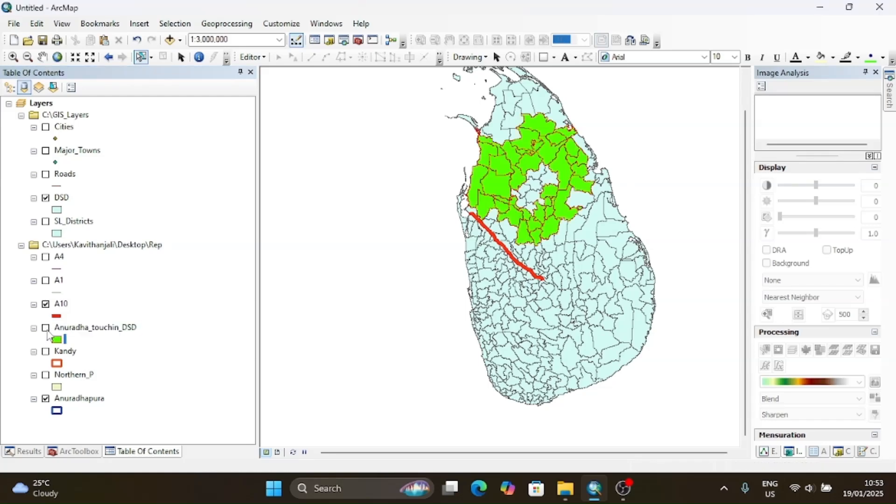
click(46, 330)
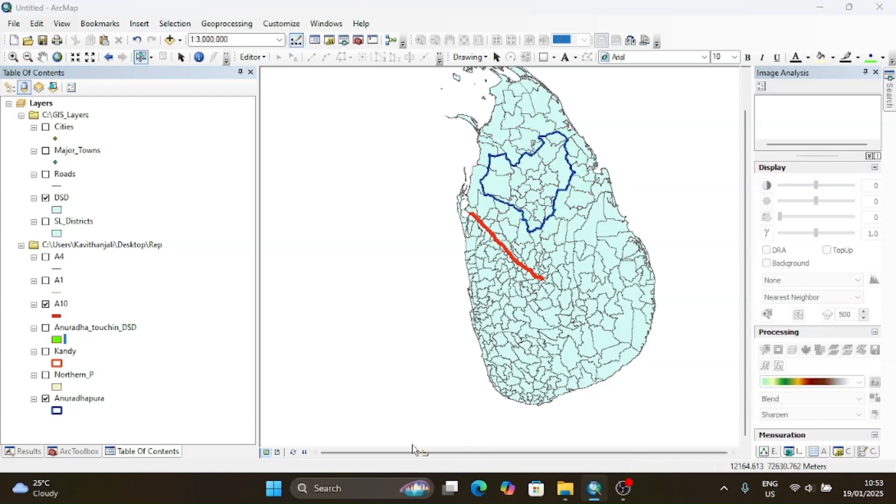
Switch to Sticky Notes and read the next selection task in the list.
mouse_move(632, 492)
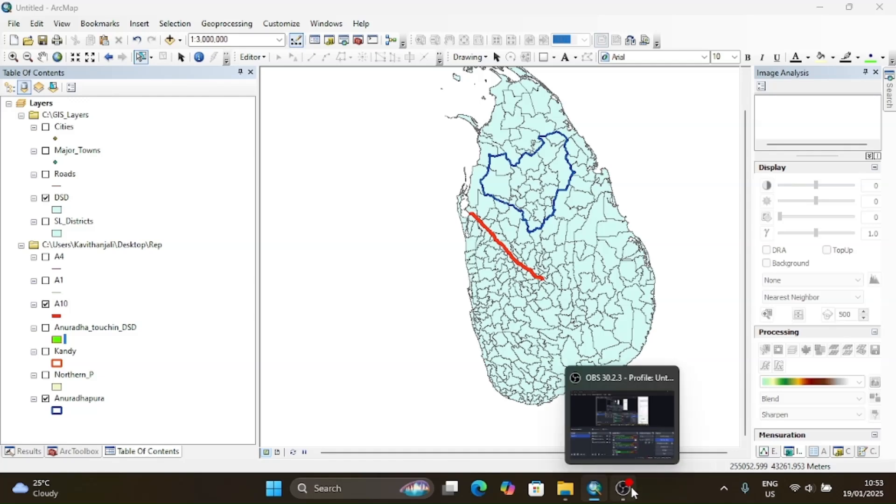
click(346, 491)
text(stic)
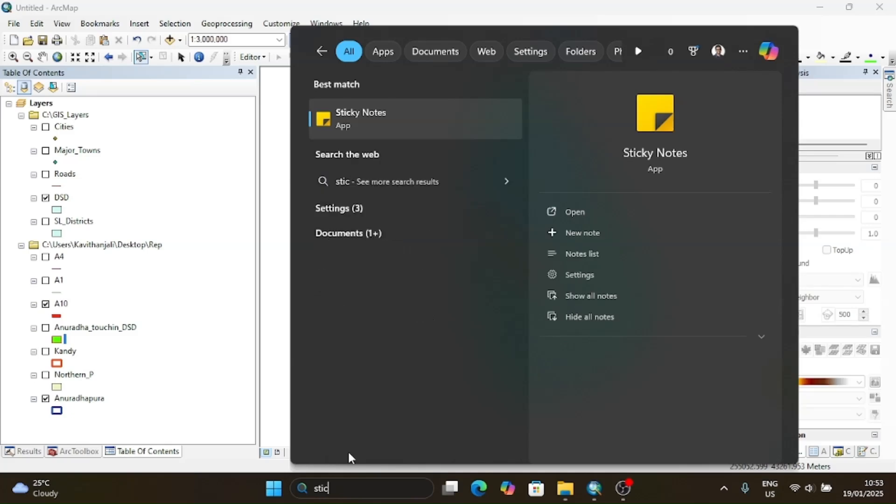
click(408, 115)
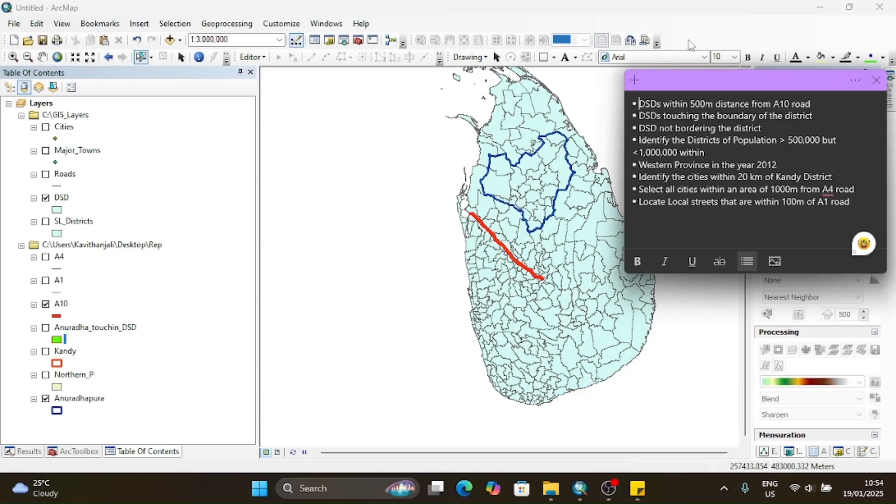
Select by location the DSD features that are within the Anuradhapura source layer feature.
click(175, 24)
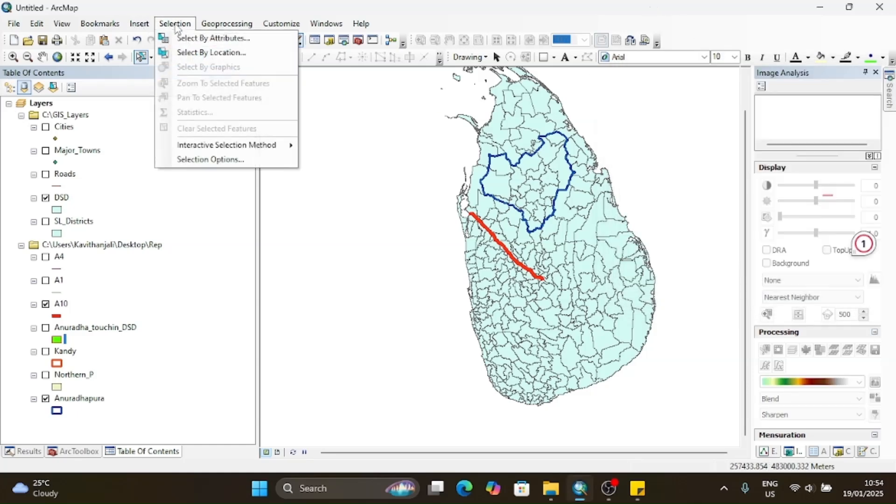
click(198, 53)
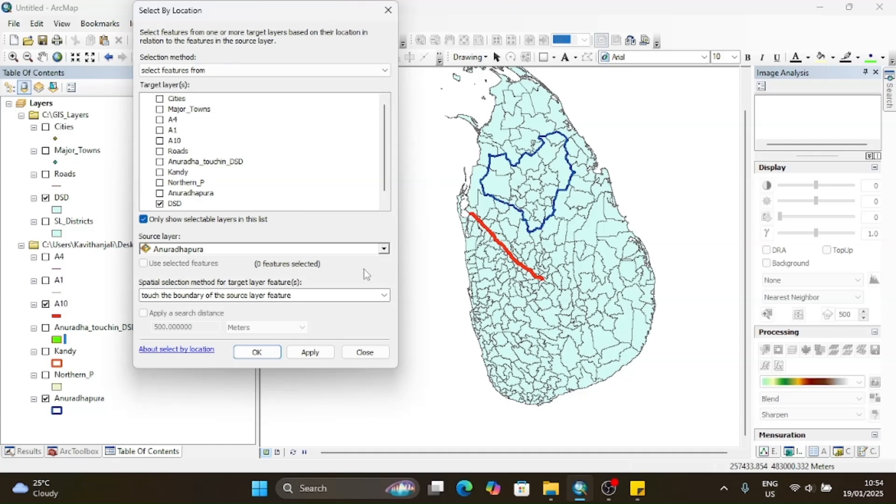
click(384, 296)
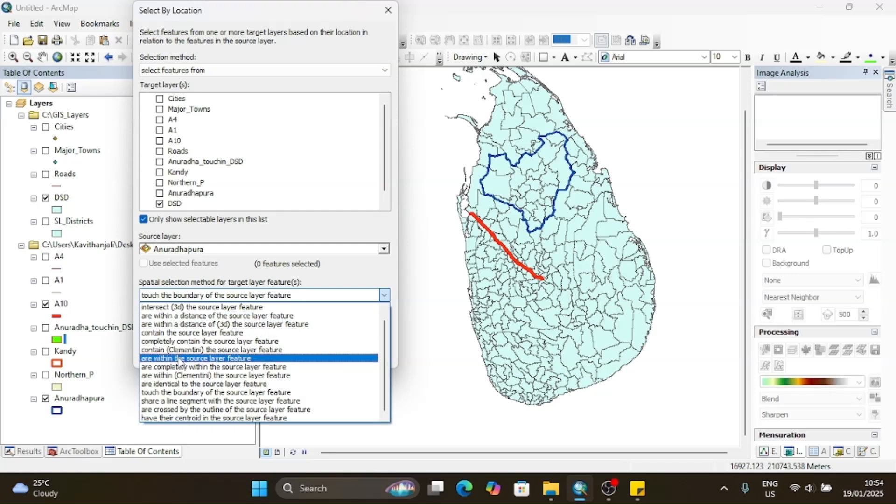
click(179, 358)
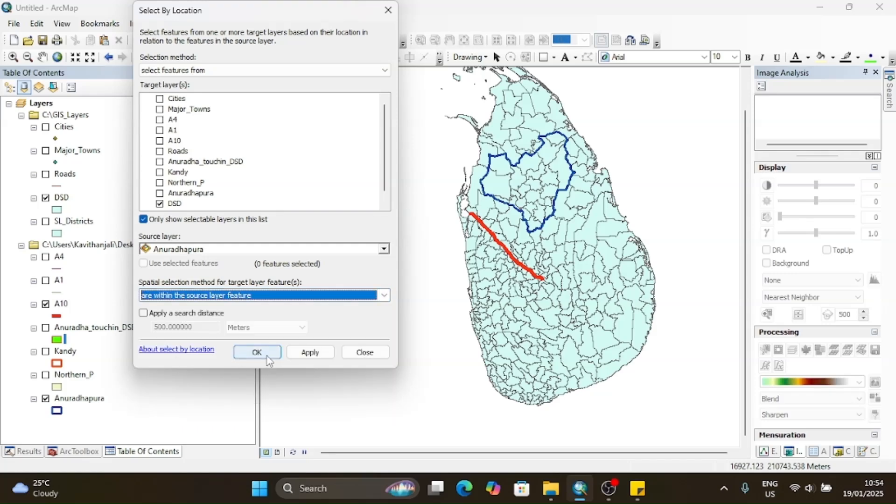
click(307, 356)
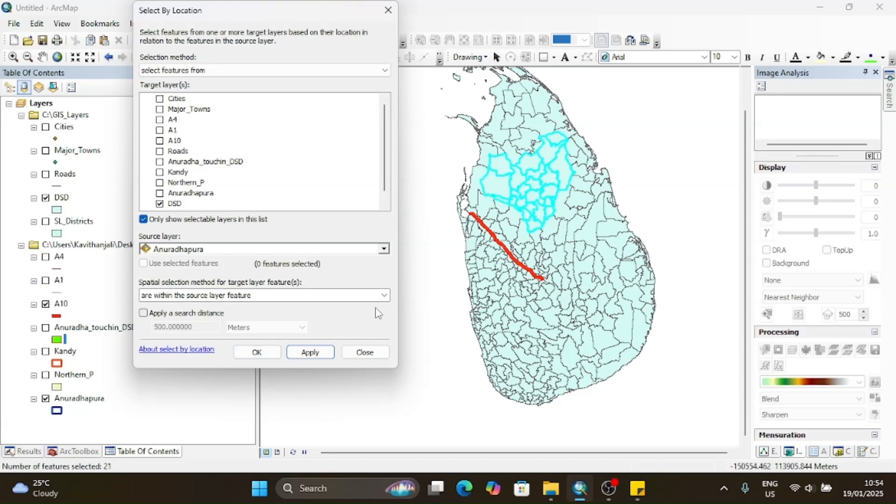
Reselect the DSD features using the method "are completely within the source layer feature" and close Select By Location.
click(383, 295)
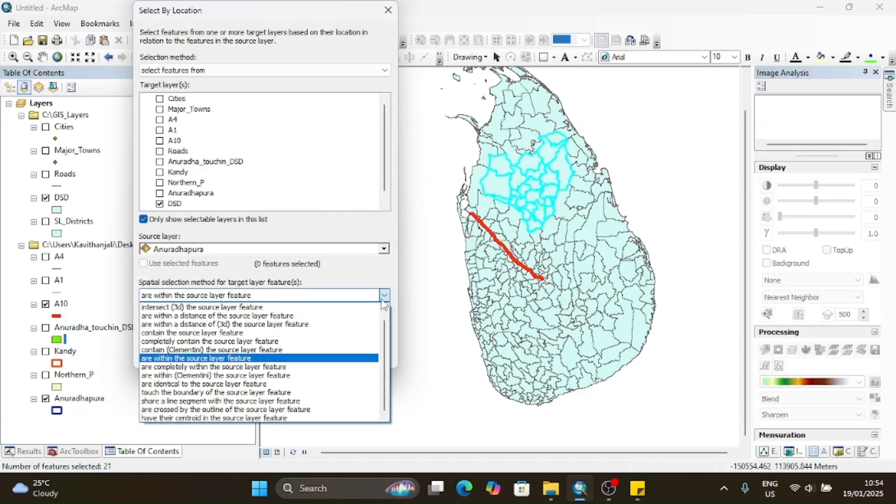
click(243, 368)
click(308, 353)
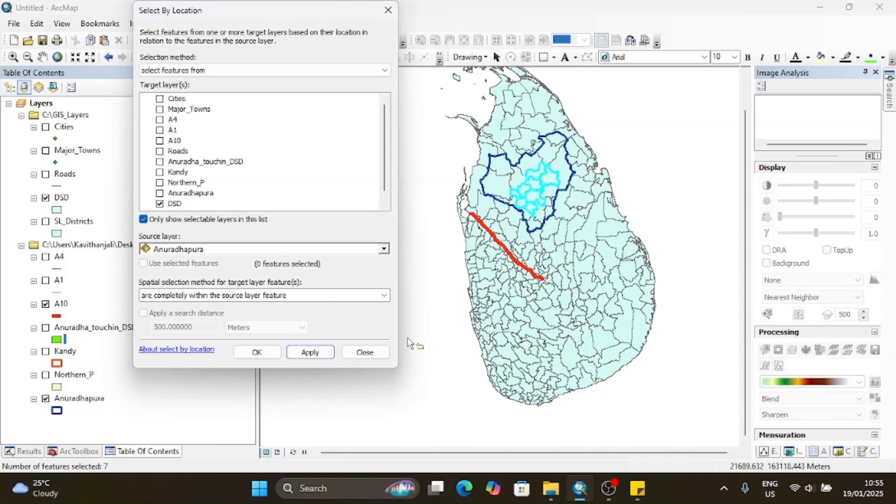
click(307, 354)
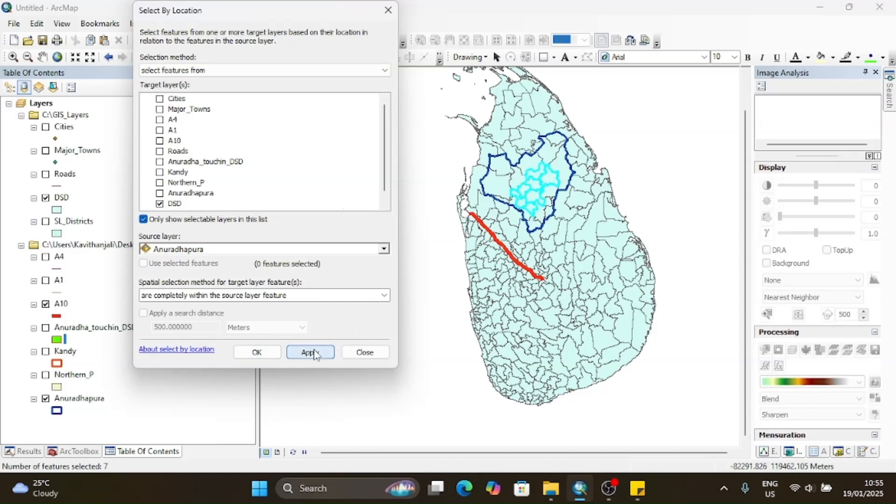
click(256, 352)
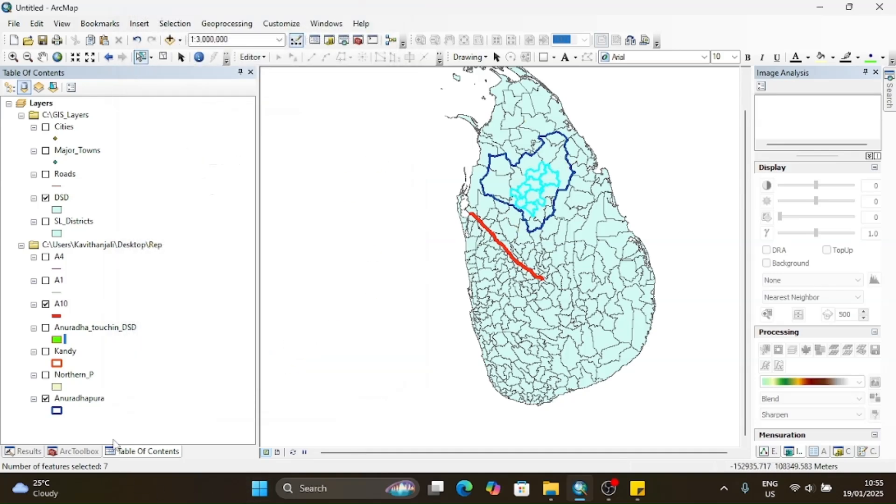
Export the selected DSD features to the Rep folder as the shapefile "Anu_completly within_DSD", add it to the map and clear the selection.
right_click(70, 202)
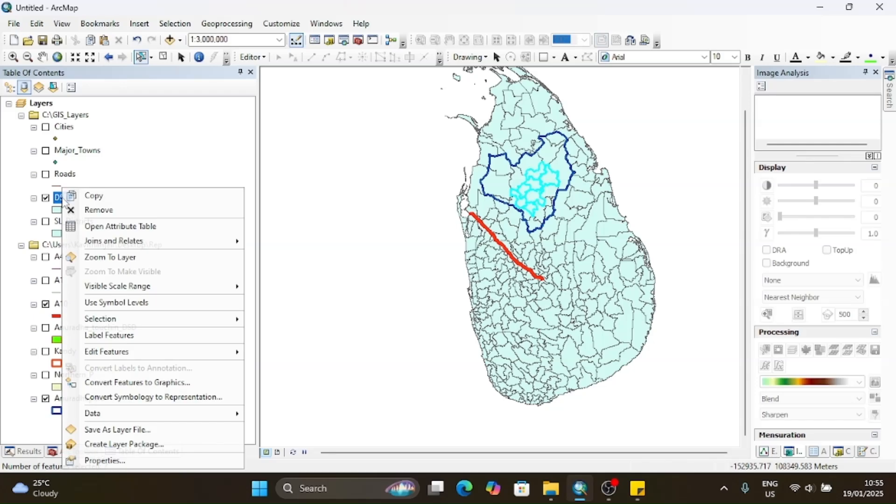
mouse_move(137, 417)
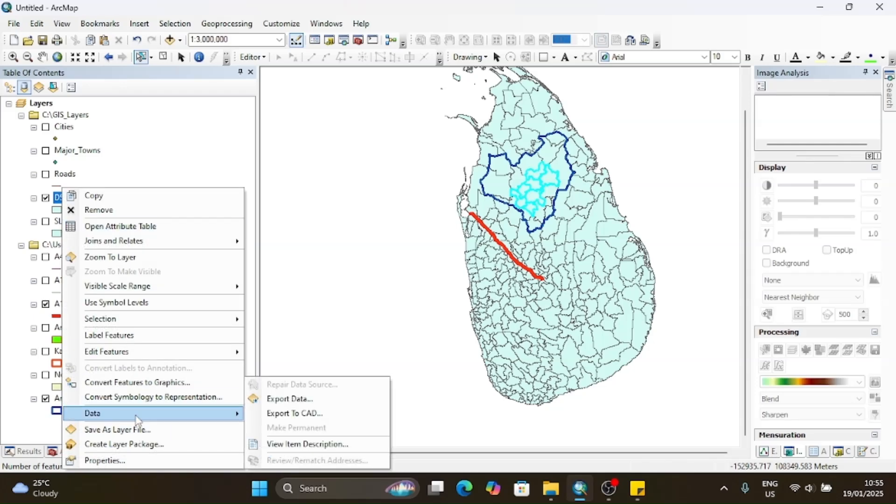
click(357, 399)
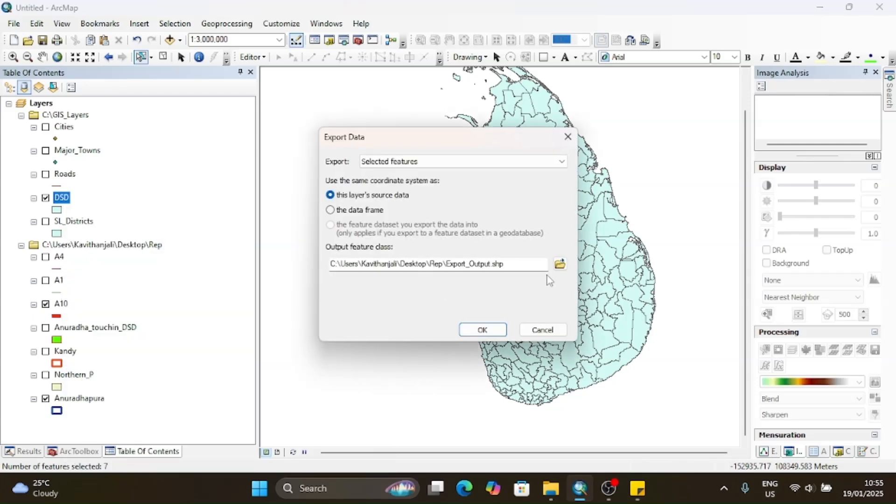
click(559, 264)
drag(412, 305, 352, 312)
text(Anu_completly within_DSD)
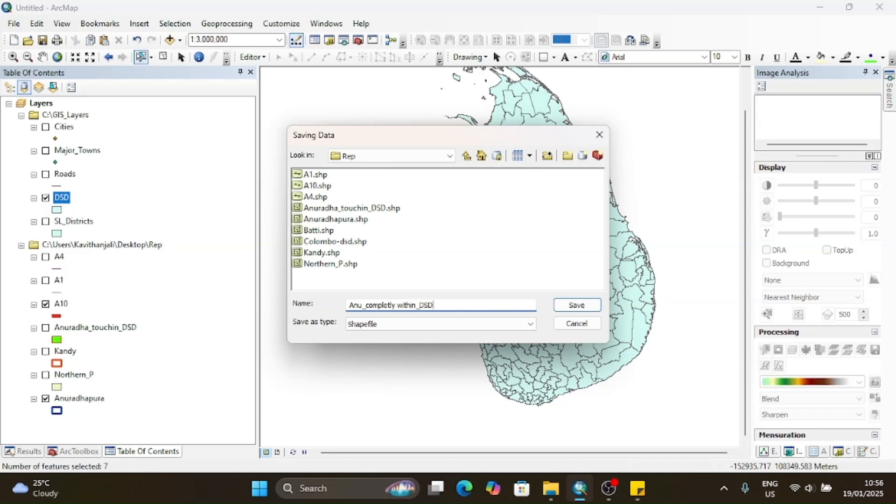
click(557, 306)
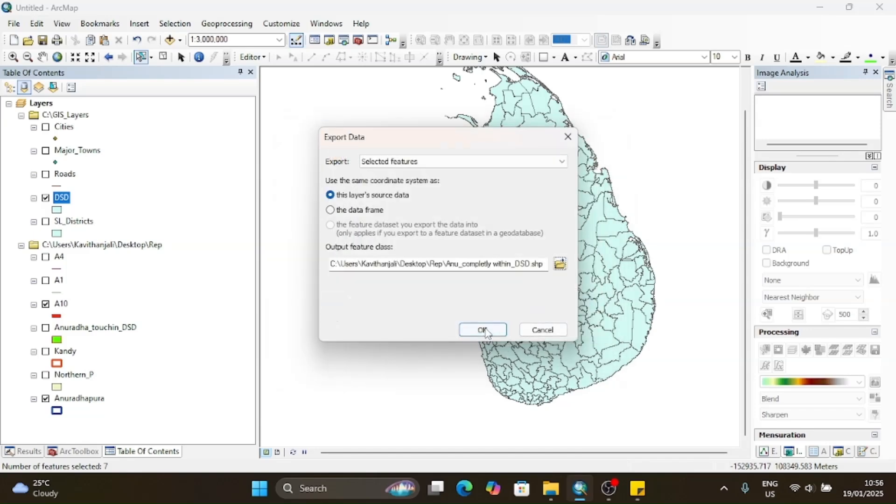
click(484, 330)
click(497, 289)
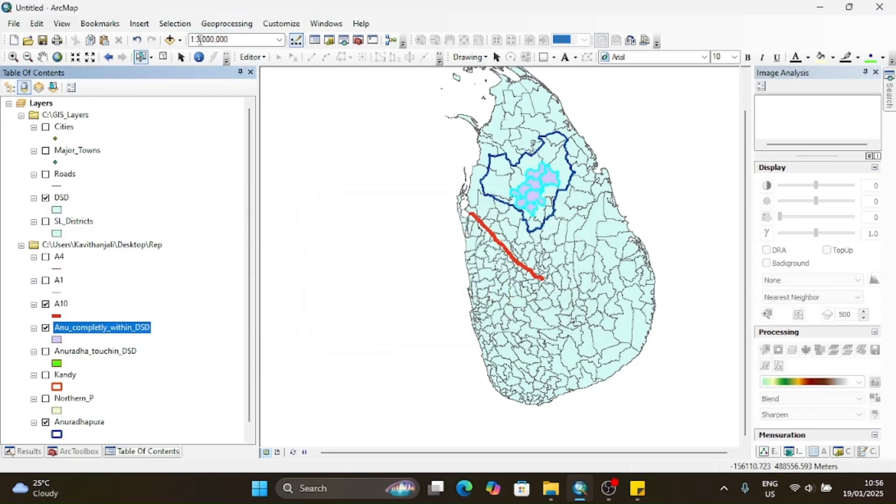
click(164, 58)
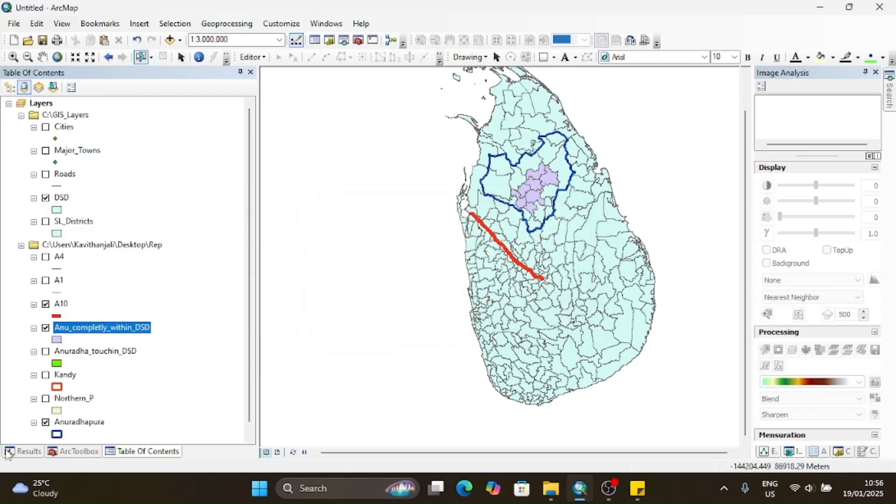
Check the Northern_P layer against the district outline, leaving it, Anuradhapura and Anu_completly_within_DSD hidden on the map.
click(45, 422)
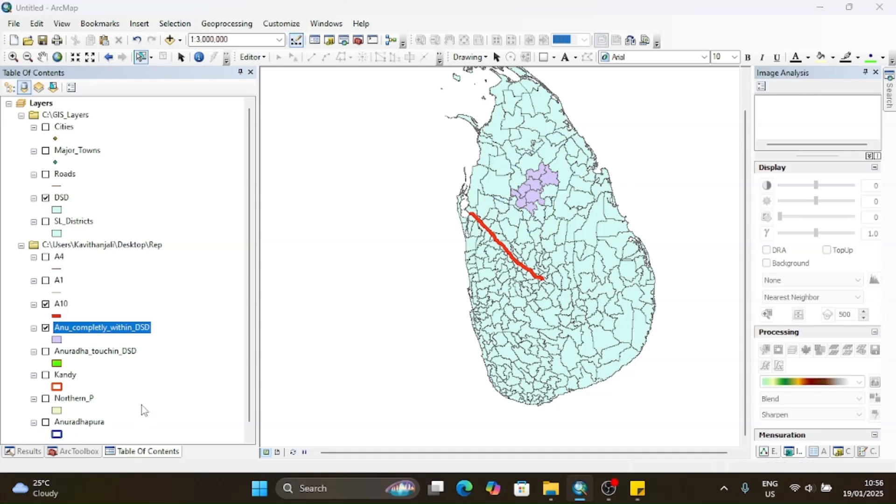
scroll(33, 410, down, 1)
click(46, 410)
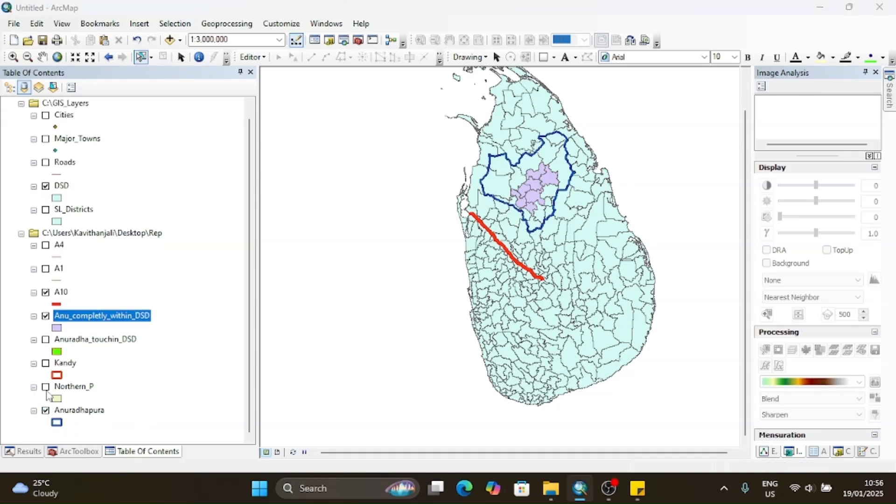
click(45, 387)
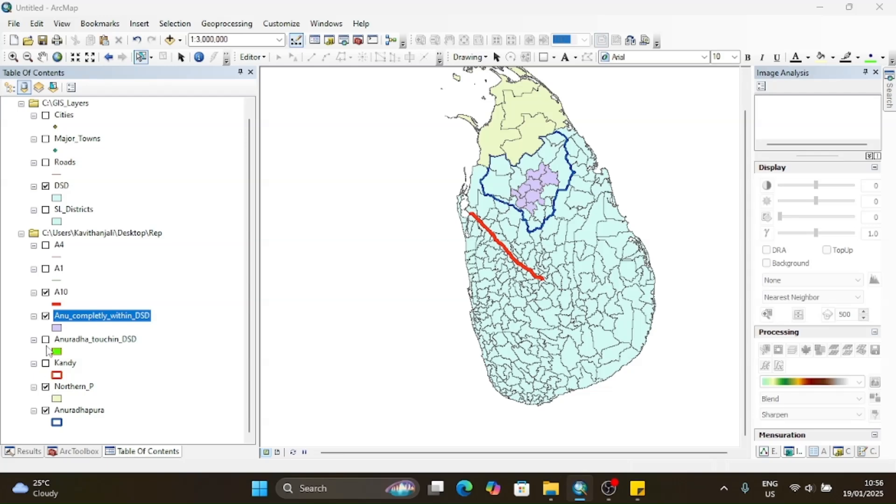
click(45, 387)
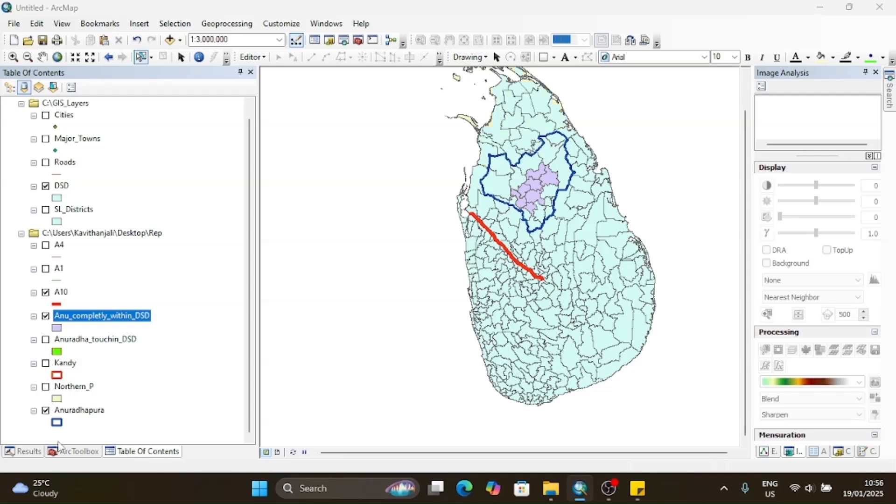
click(44, 412)
click(45, 410)
click(45, 316)
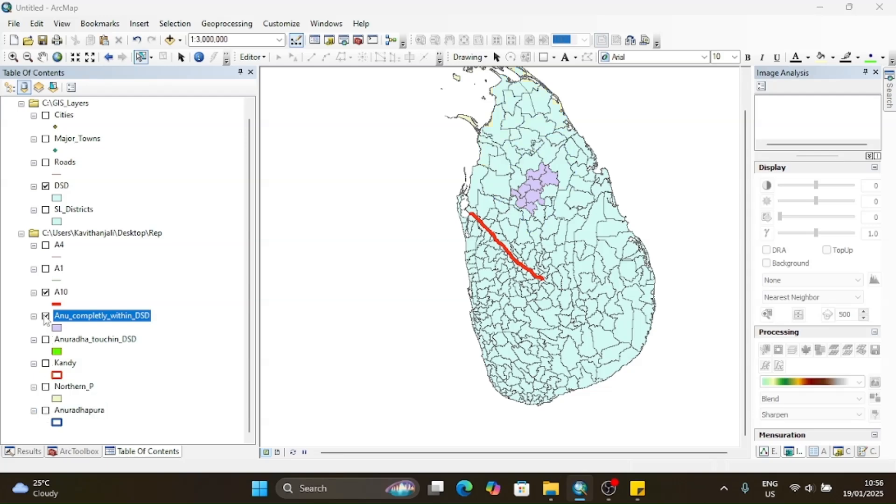
Switch to Sticky Notes and read the tasks on Western Province district population and cities within 20 km of Kandy District.
mouse_move(638, 488)
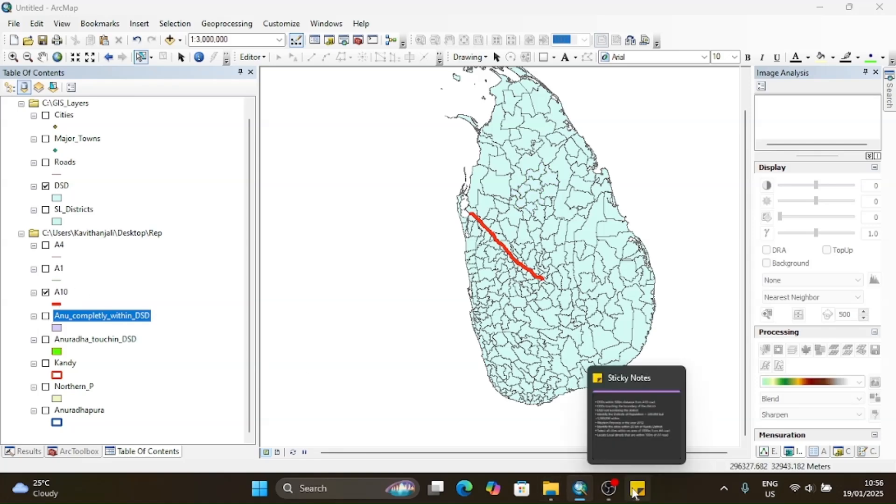
click(638, 446)
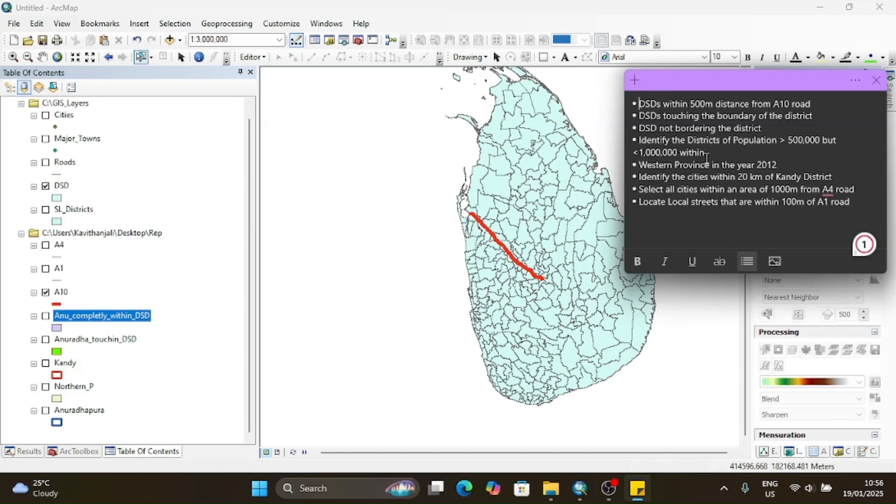
drag(707, 158, 638, 142)
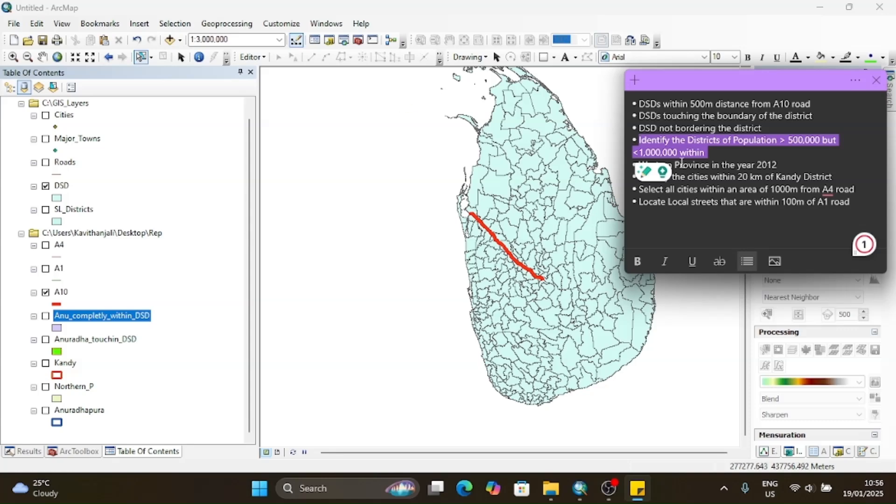
click(792, 169)
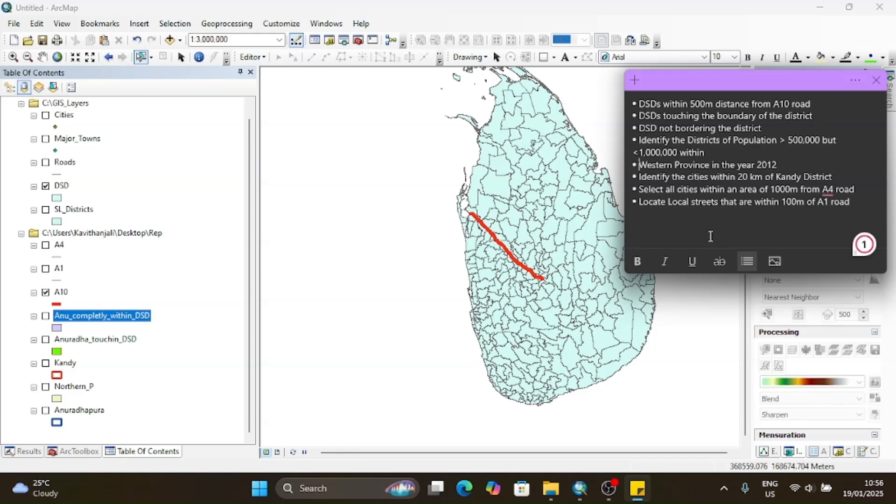
triple_click(639, 181)
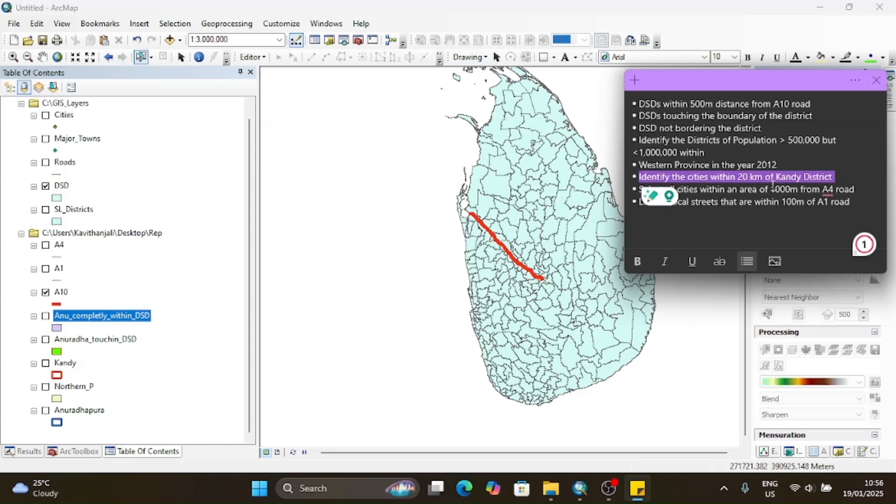
Return to ArcMap, hide the A10 layer and show the Kandy and Cities layers, checking the task note.
click(379, 122)
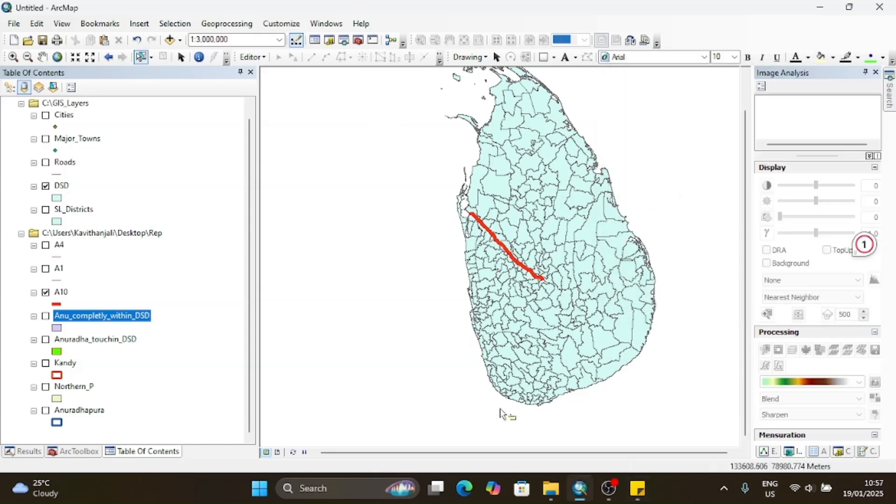
click(45, 363)
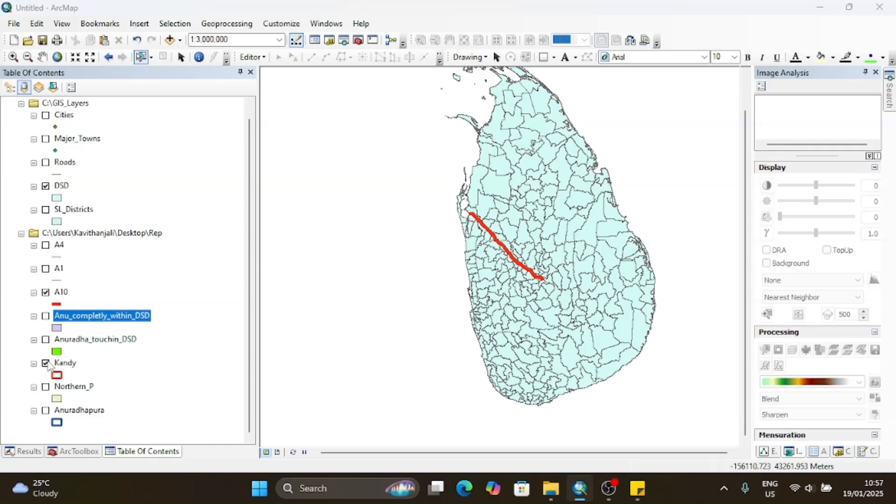
click(46, 292)
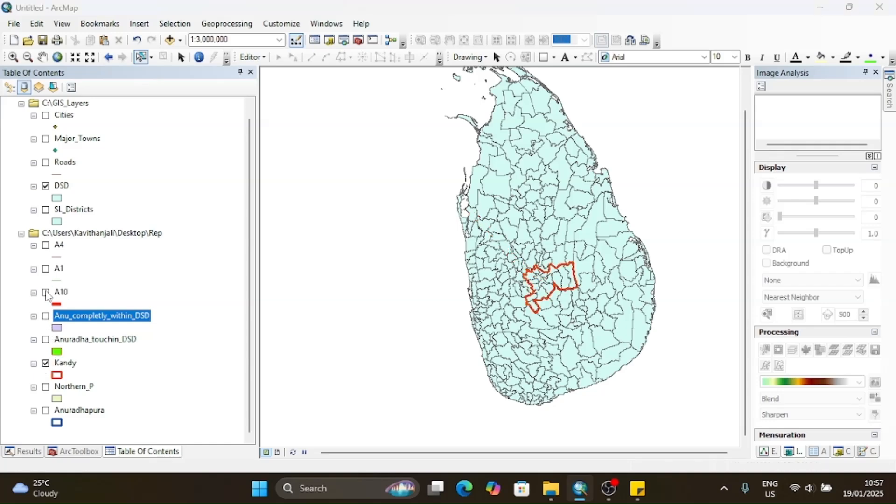
click(637, 488)
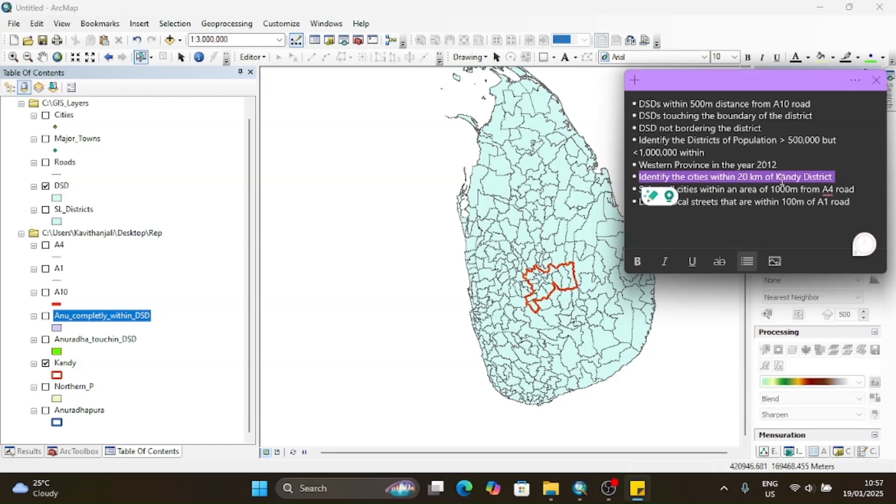
click(45, 116)
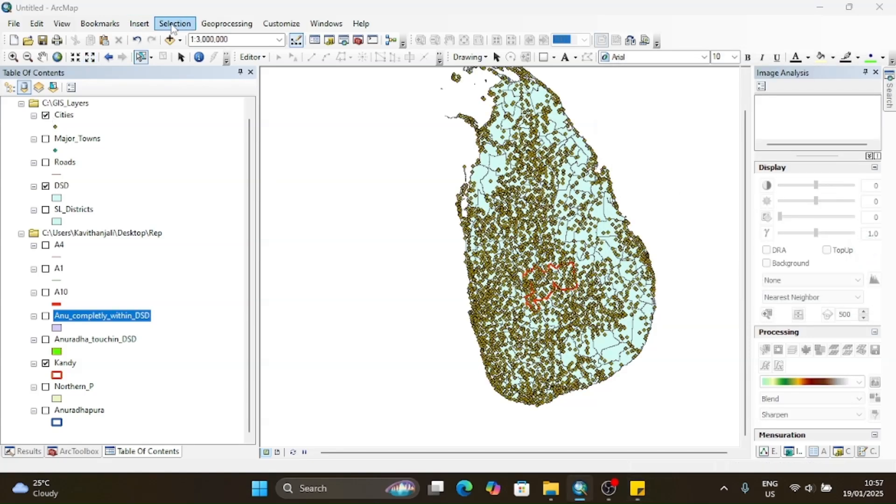
click(645, 491)
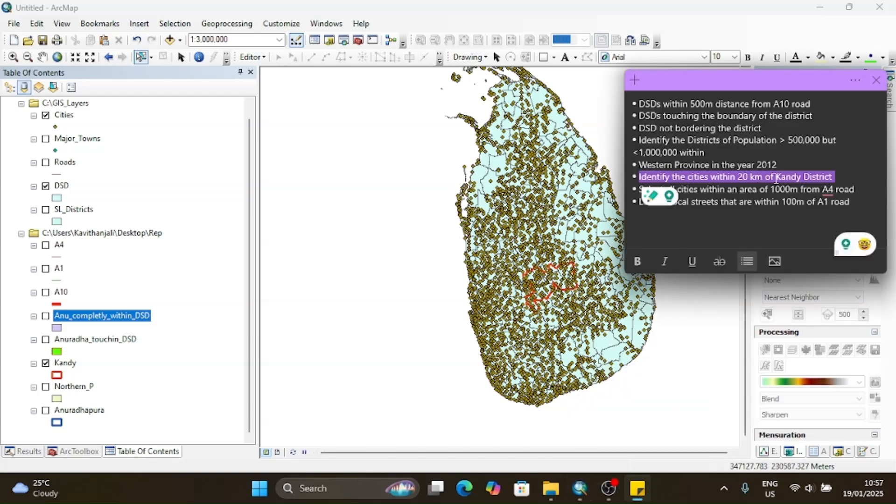
click(175, 24)
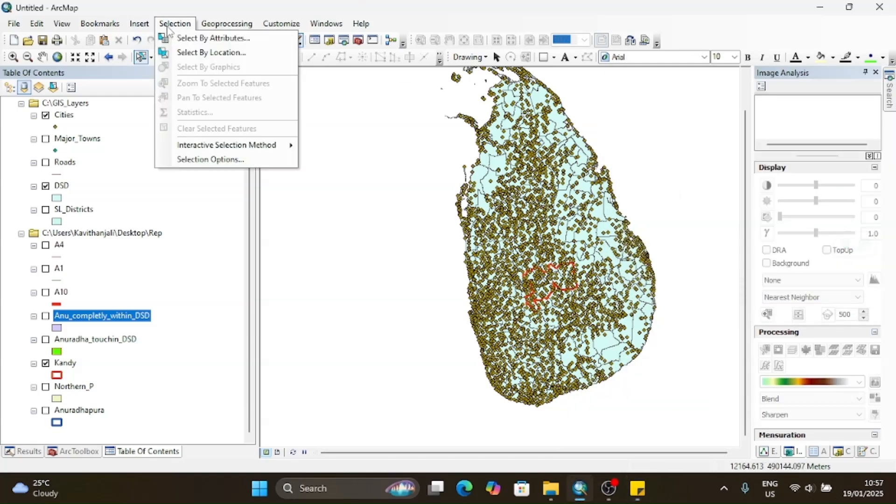
click(191, 40)
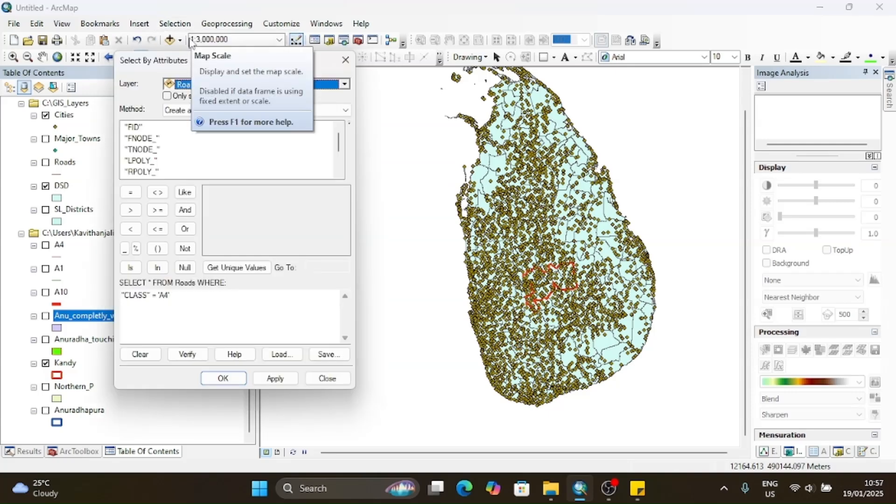
click(345, 60)
Set up Select By Location with Cities as the target layer and Kandy as the source layer.
click(174, 23)
click(192, 50)
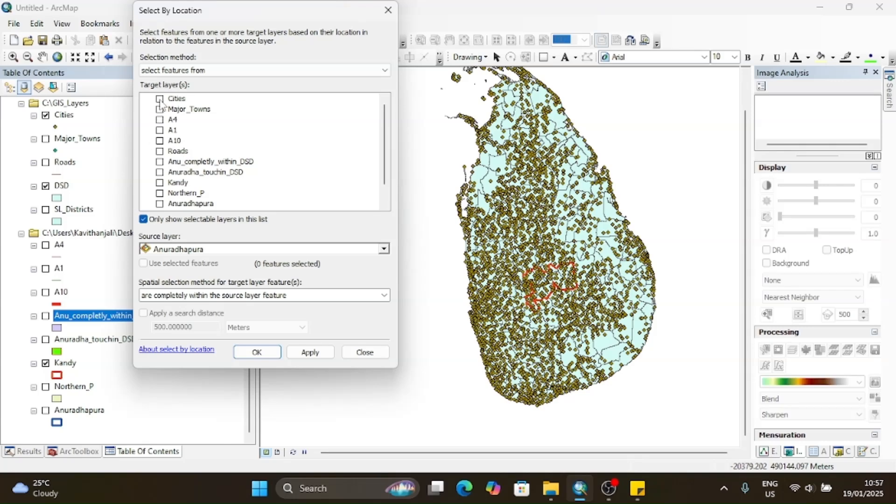
click(159, 99)
click(384, 249)
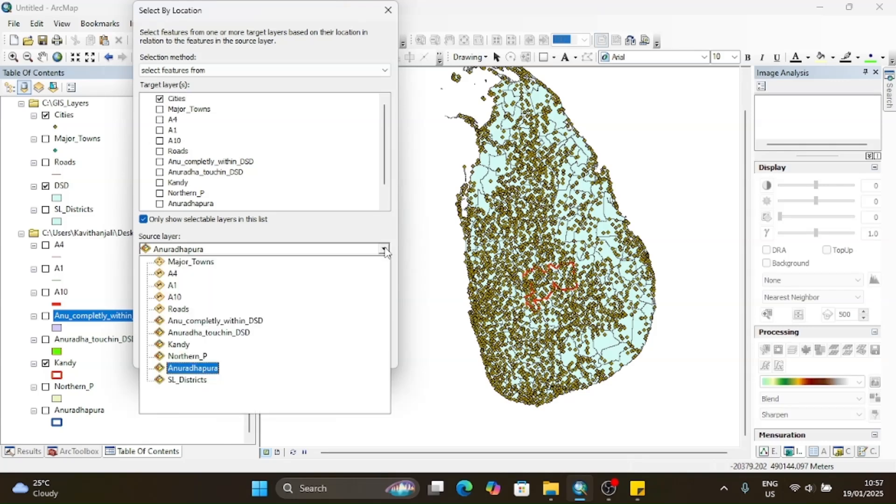
click(180, 345)
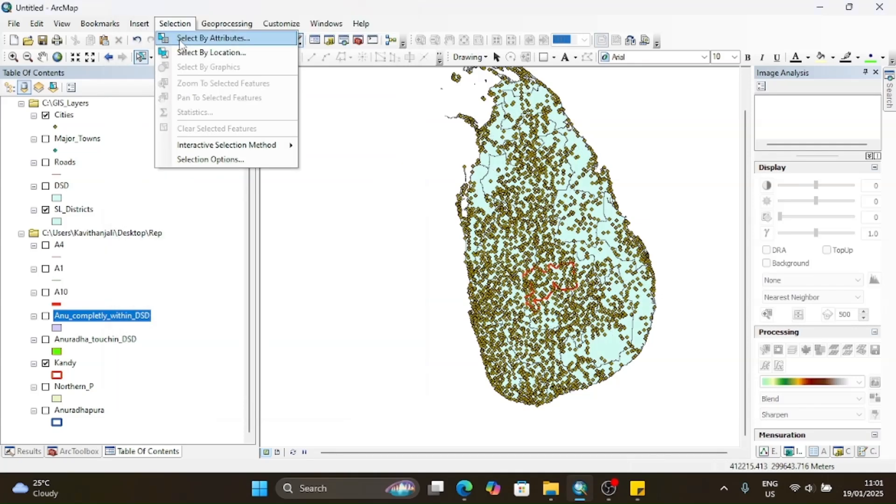
Select by location the Cities features that are within a distance of 20 kilometers of the Kandy layer, rereading the task list.
click(182, 53)
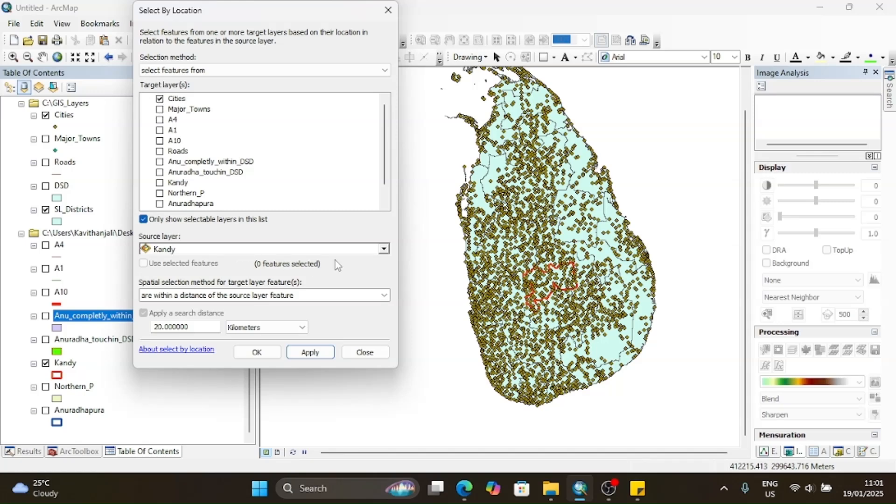
click(384, 248)
click(383, 248)
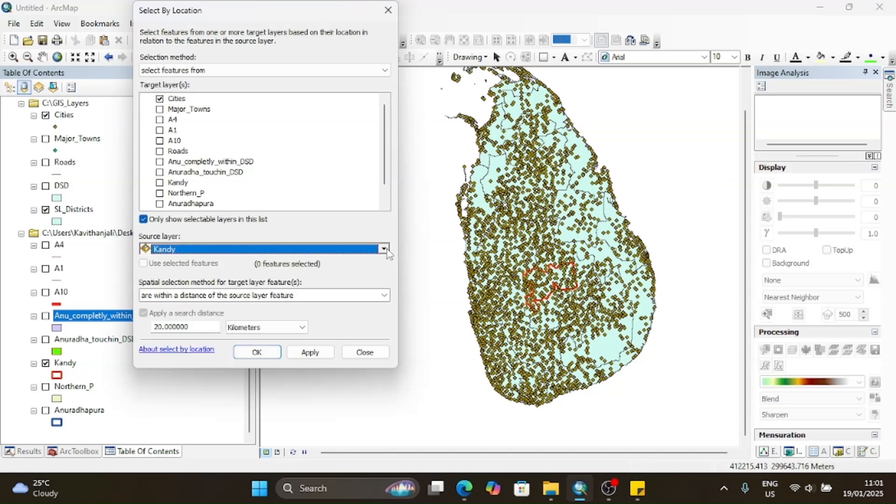
click(384, 294)
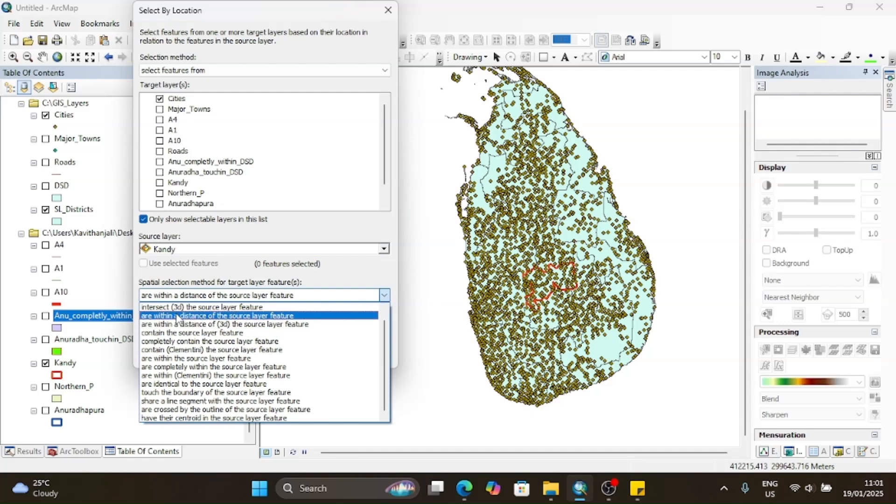
click(637, 488)
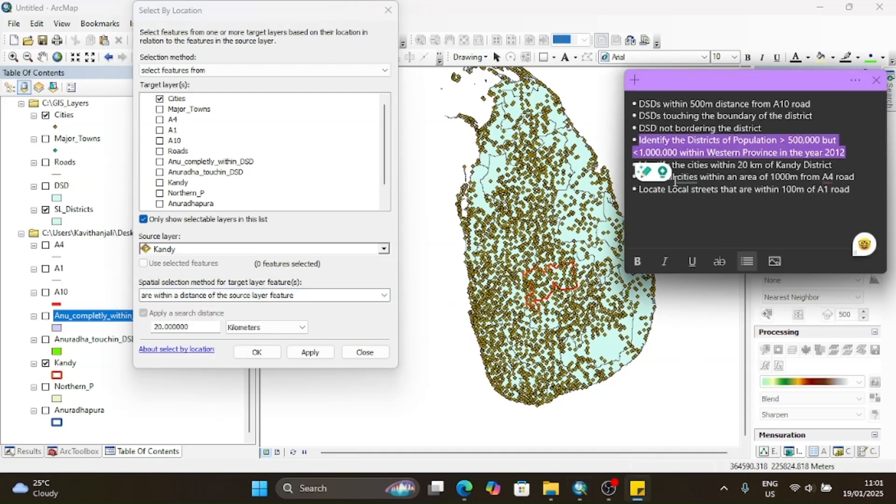
click(714, 153)
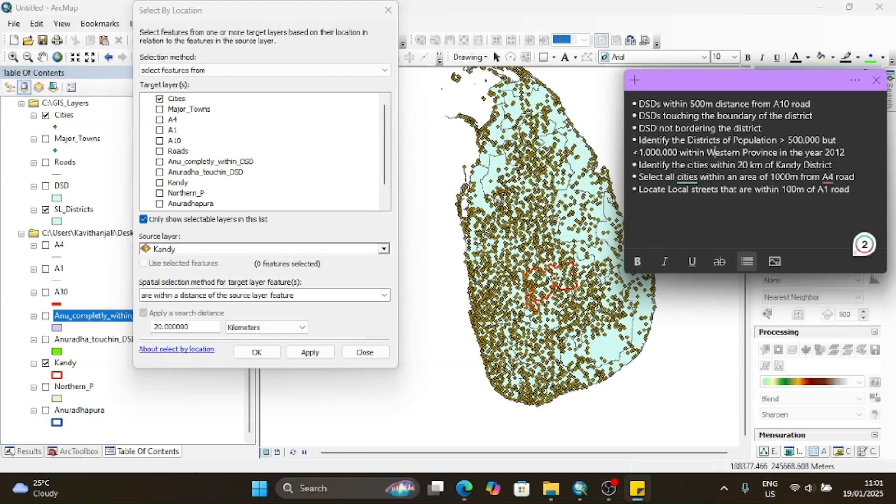
click(319, 297)
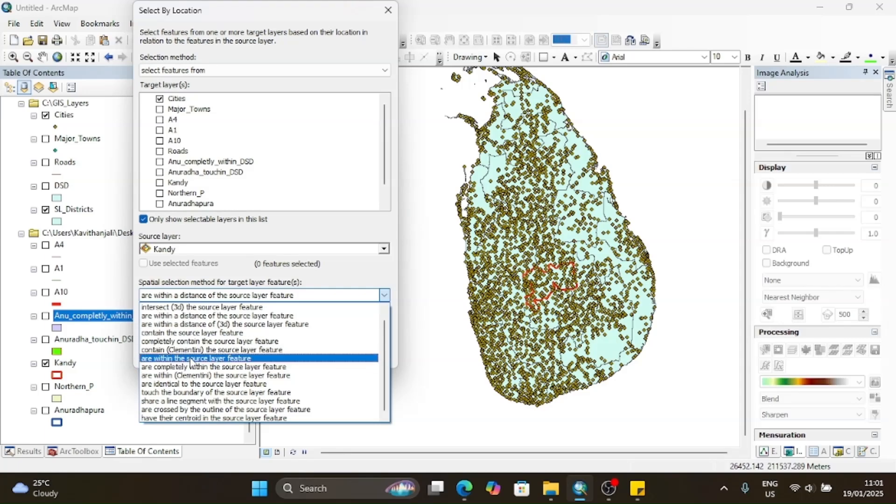
click(188, 318)
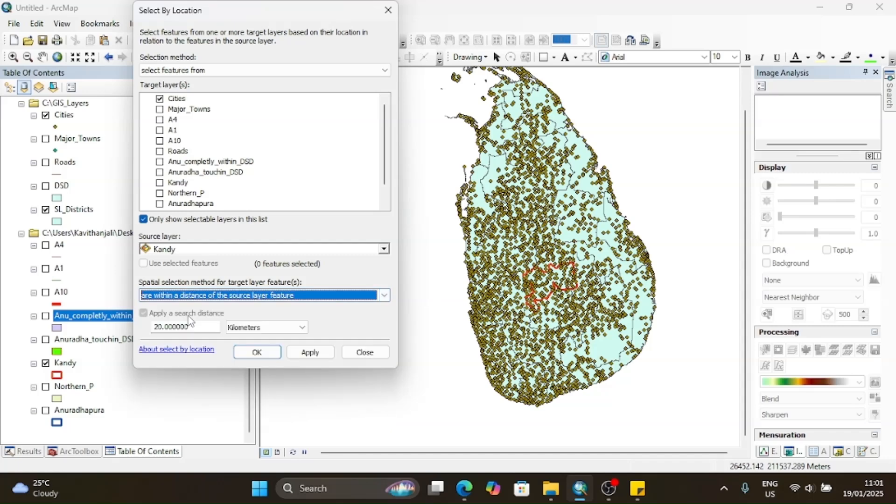
click(302, 327)
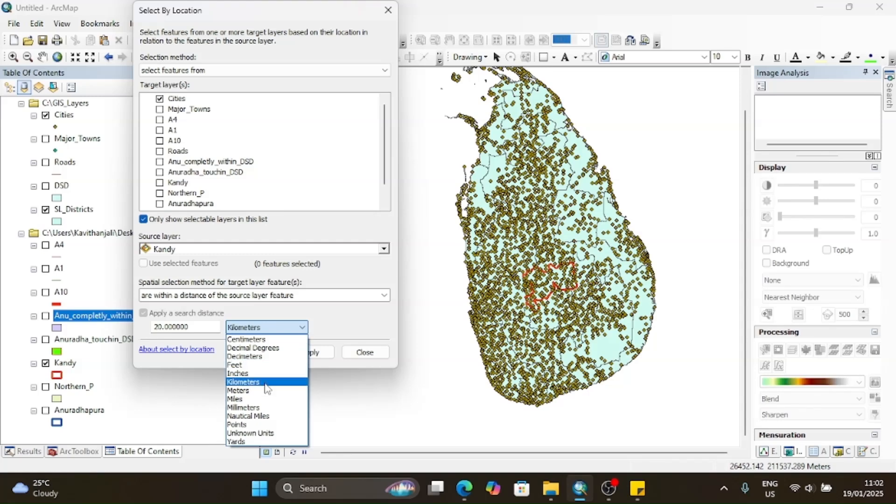
click(346, 327)
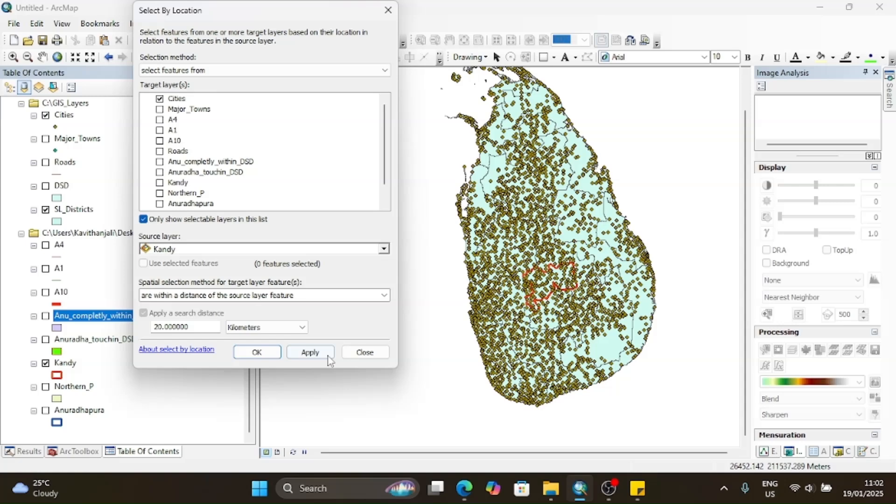
click(310, 353)
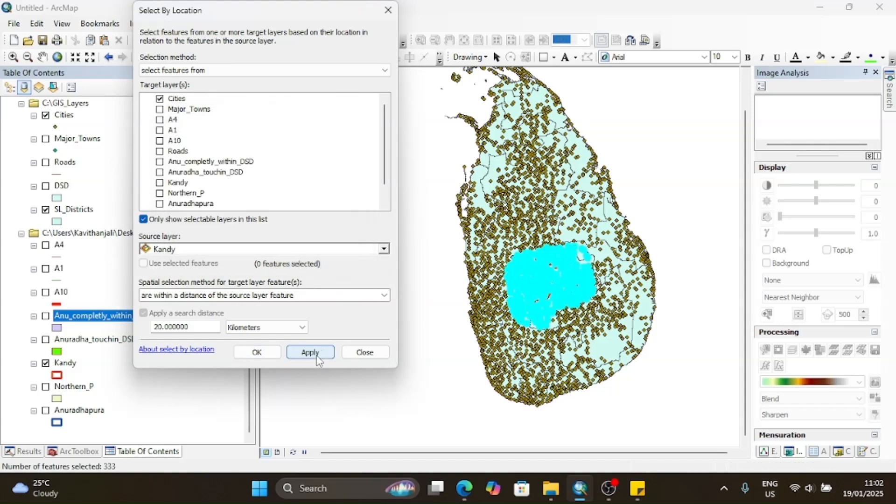
click(257, 353)
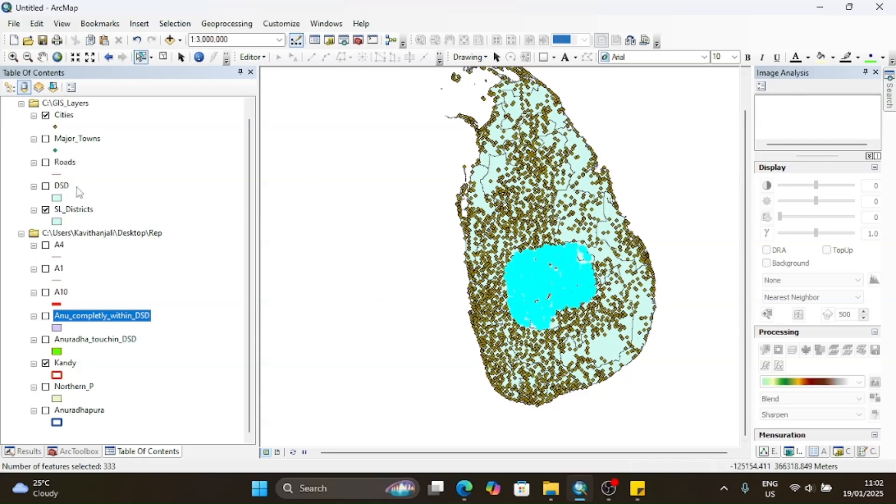
Export the selected Cities features to the Rep folder as shapefile Cities-Kandy_20km and add it to the map.
right_click(63, 116)
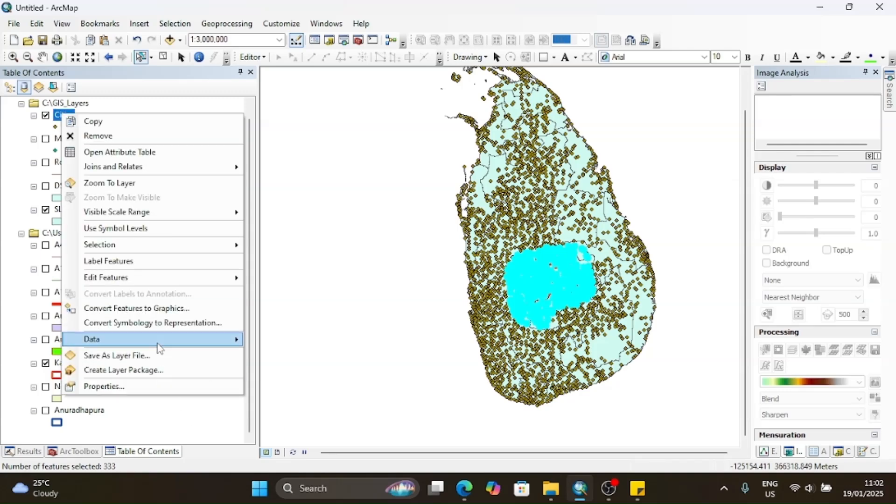
mouse_move(160, 346)
click(282, 355)
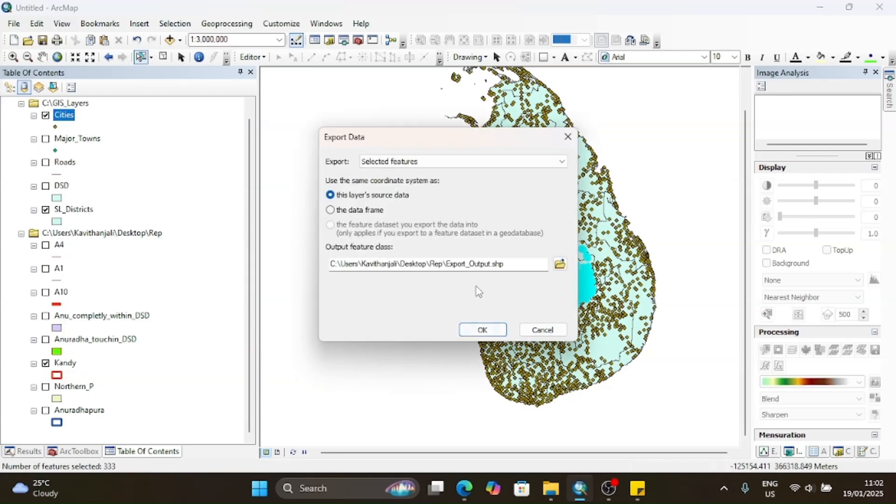
click(559, 263)
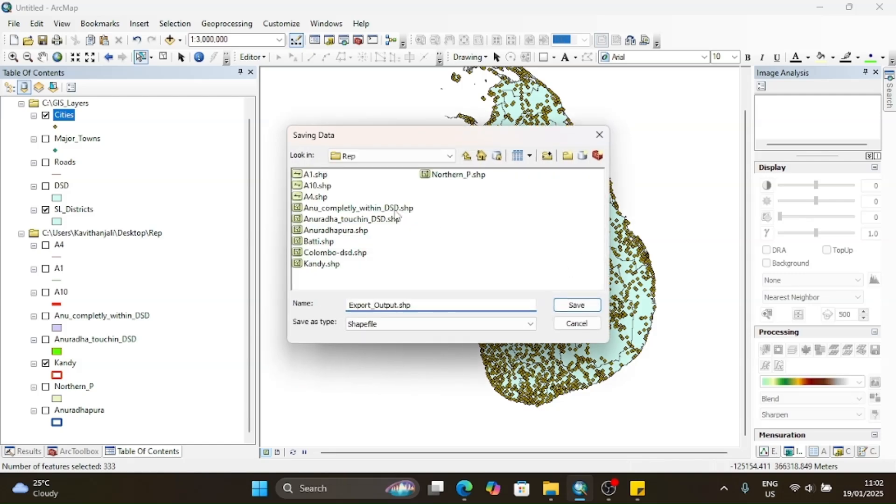
drag(425, 305, 339, 312)
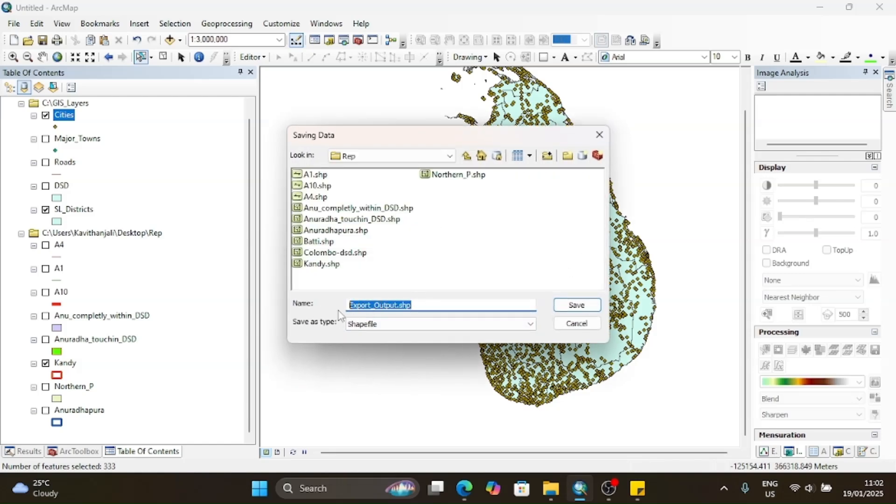
text(Cities-Kandy_20km)
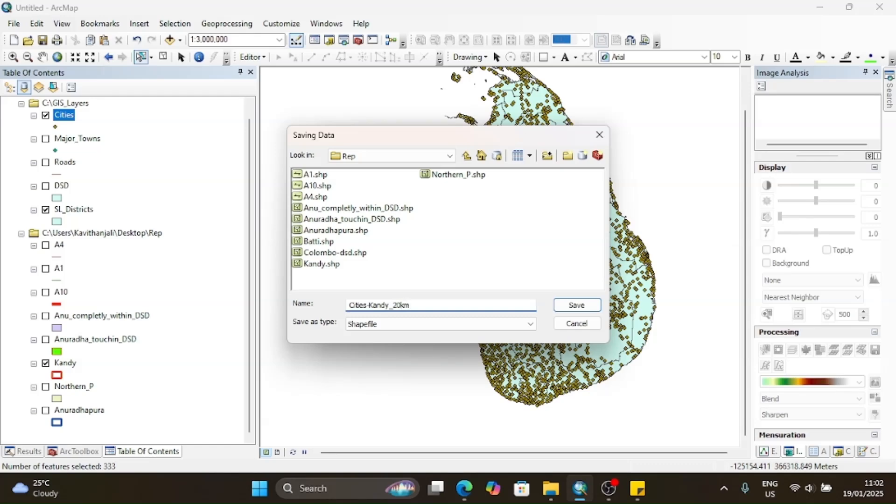
click(593, 306)
click(482, 329)
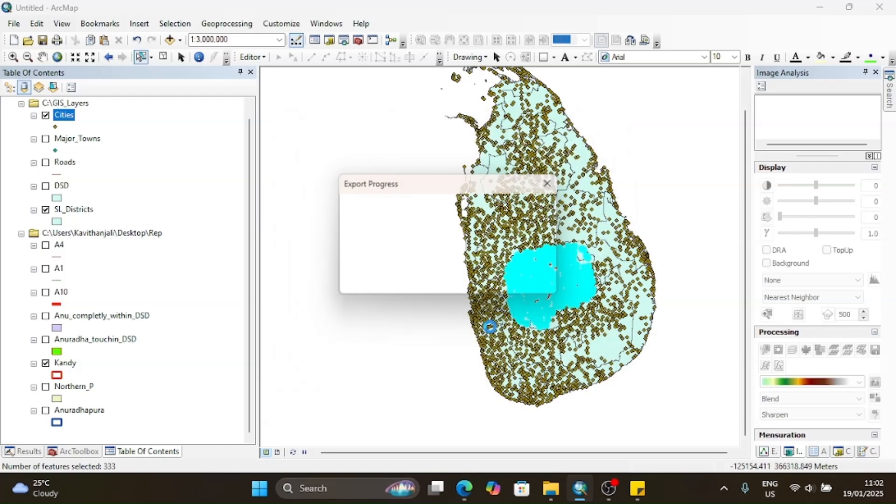
click(497, 289)
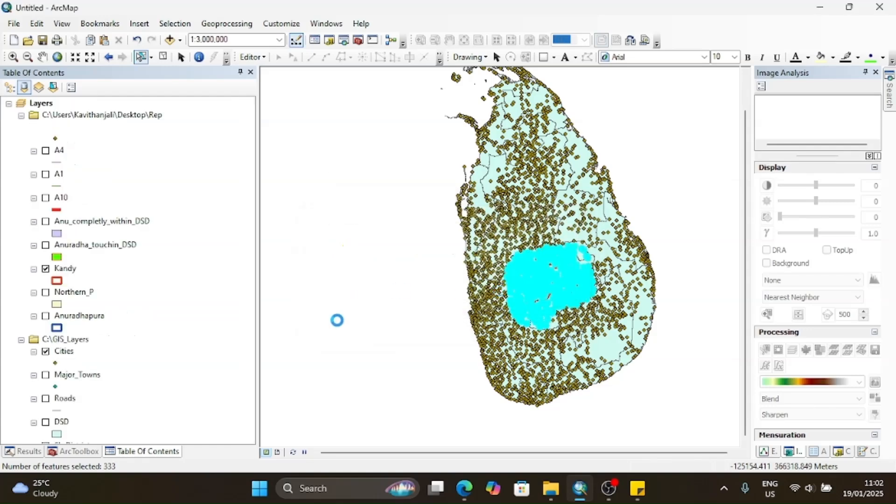
Clear the feature selection and recolor the Cities-Kandy_20km point symbol red.
click(163, 57)
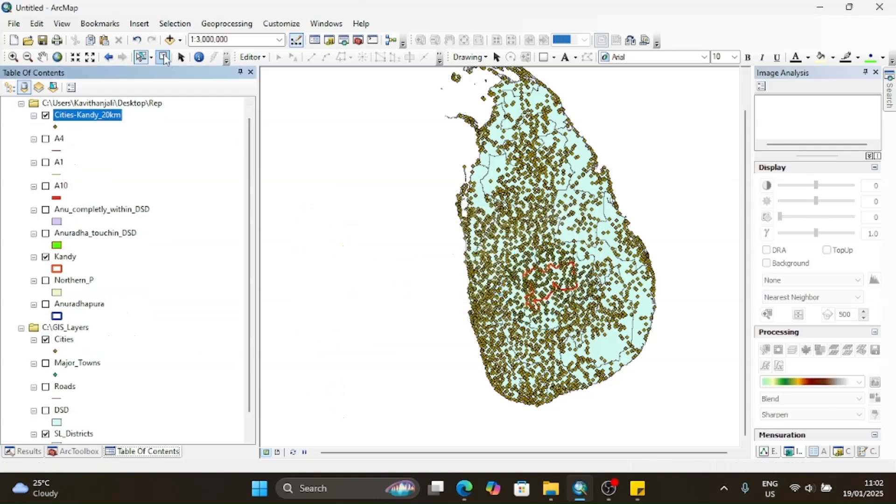
scroll(159, 408, down, 1)
scroll(79, 311, up, 1)
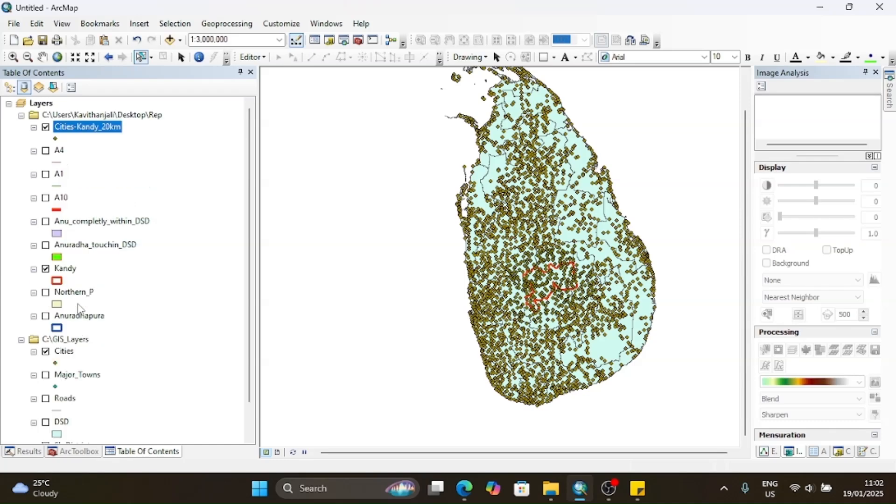
click(56, 139)
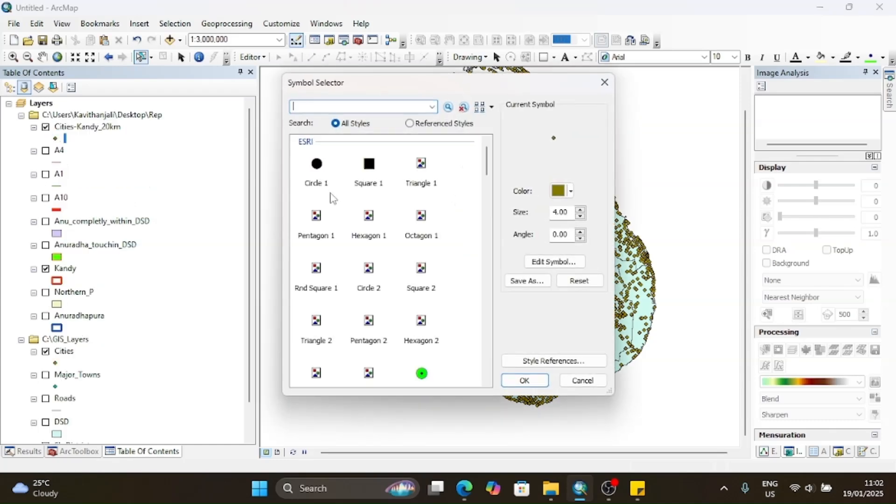
click(571, 192)
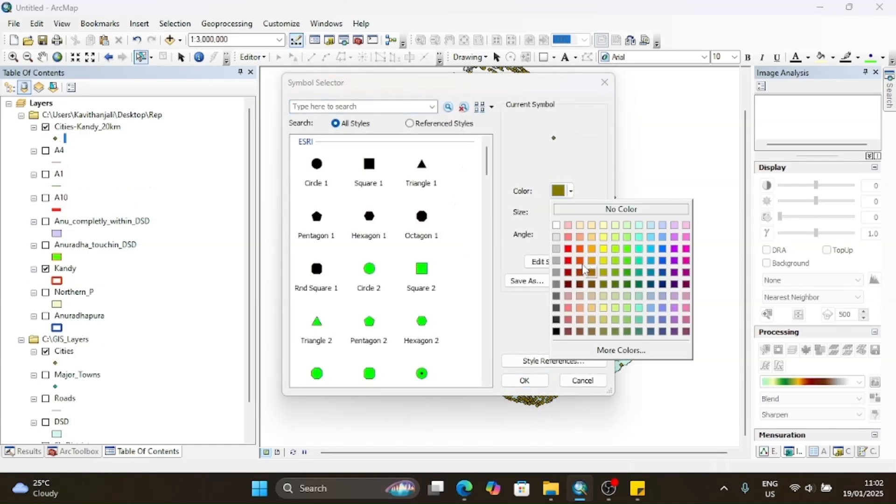
click(568, 248)
click(521, 381)
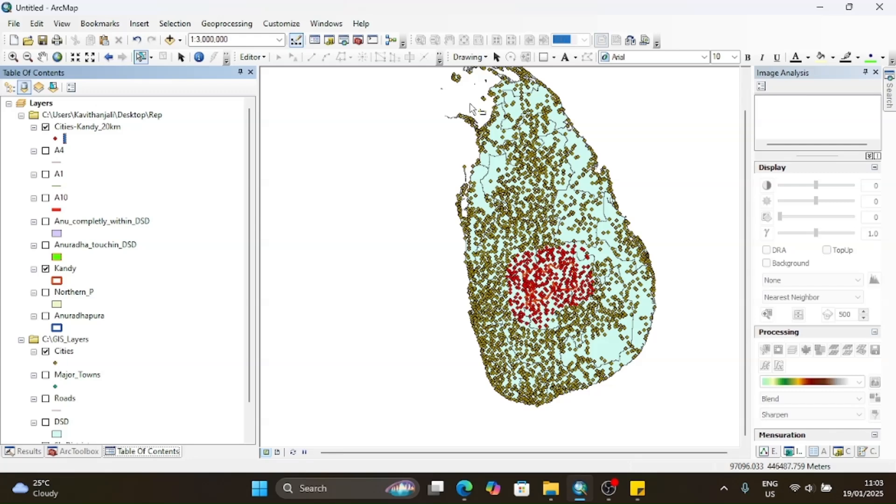
Check the next task in the Sticky Notes list, then hide the Cities-Kandy_20km layer and show the A4 layer.
mouse_move(461, 494)
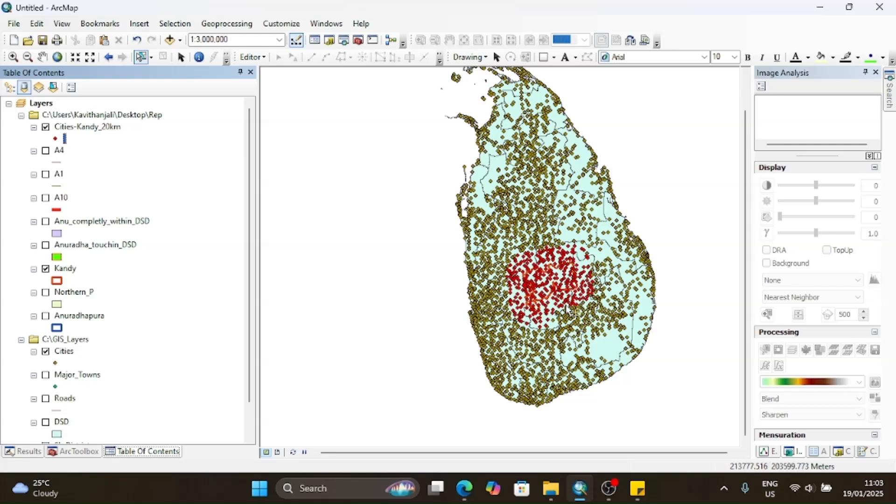
click(638, 489)
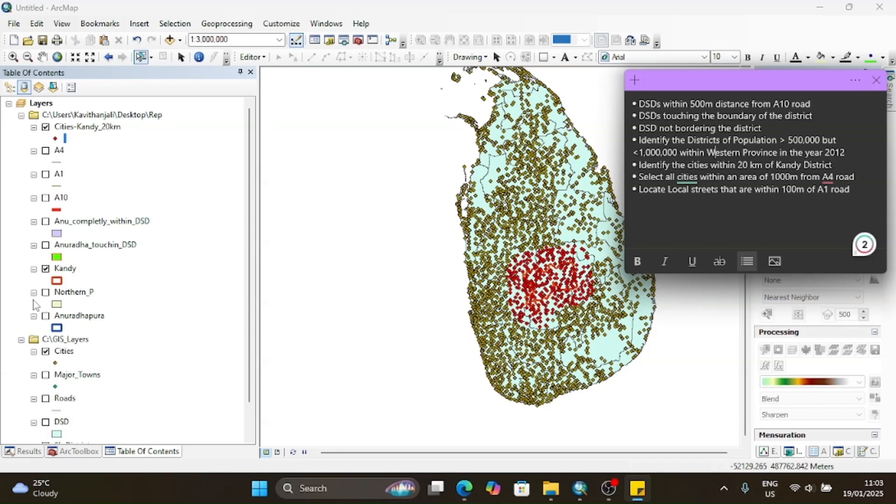
click(46, 126)
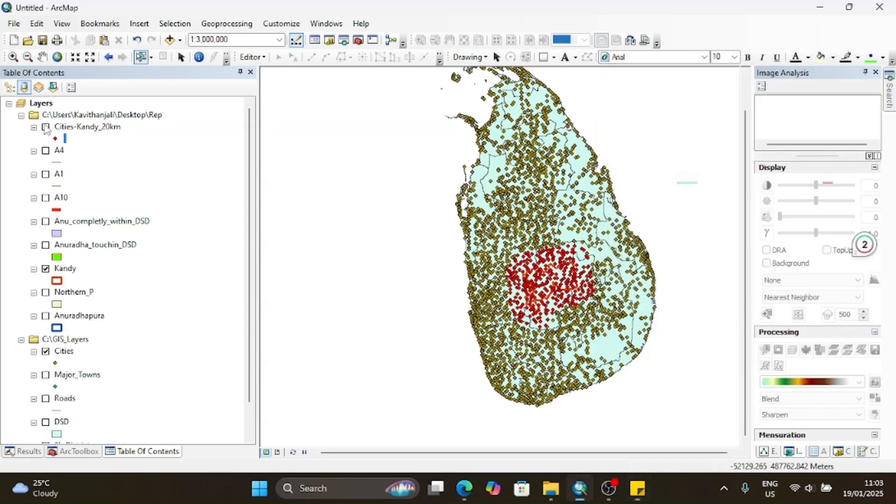
click(638, 490)
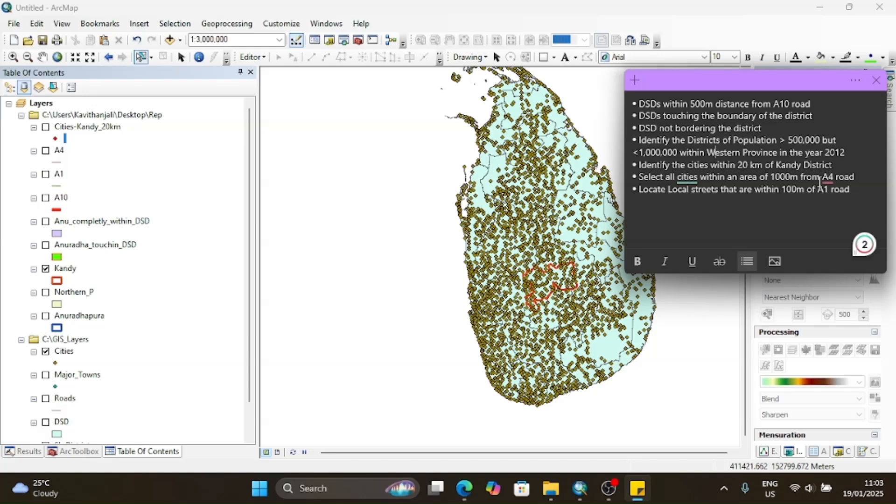
click(46, 151)
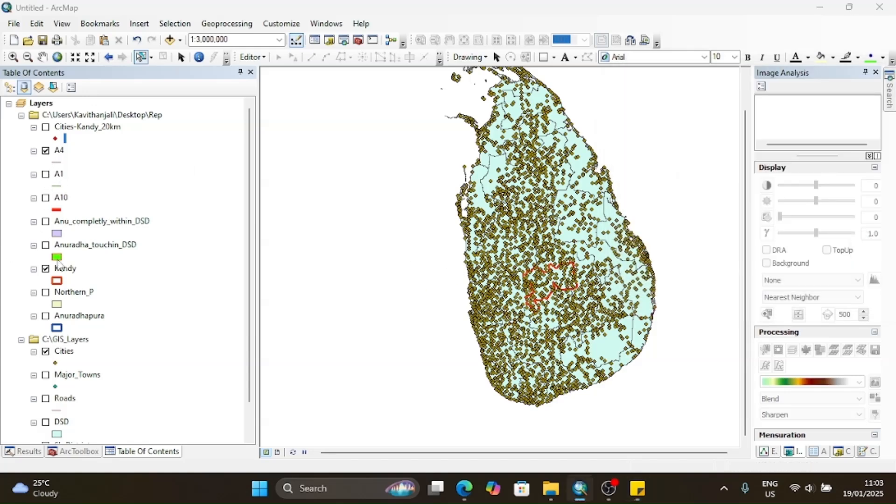
Symbolize the A4 road layer with the Highway line style in purple.
click(56, 162)
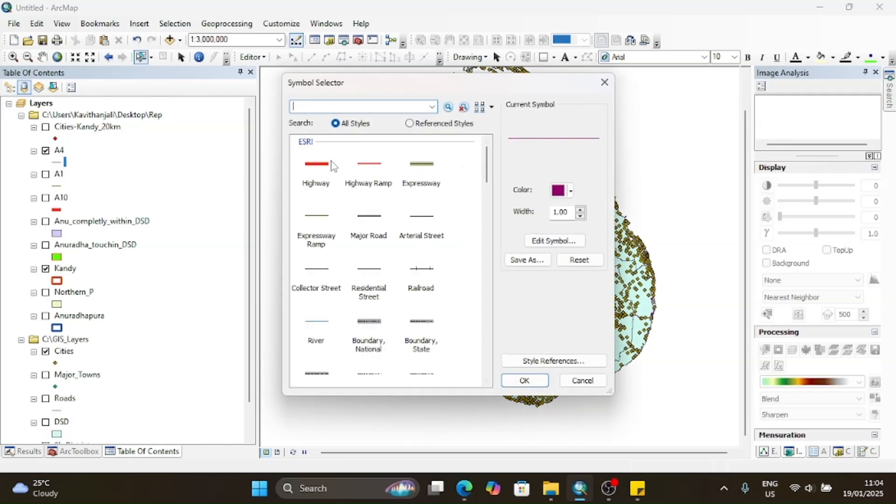
click(333, 166)
click(565, 194)
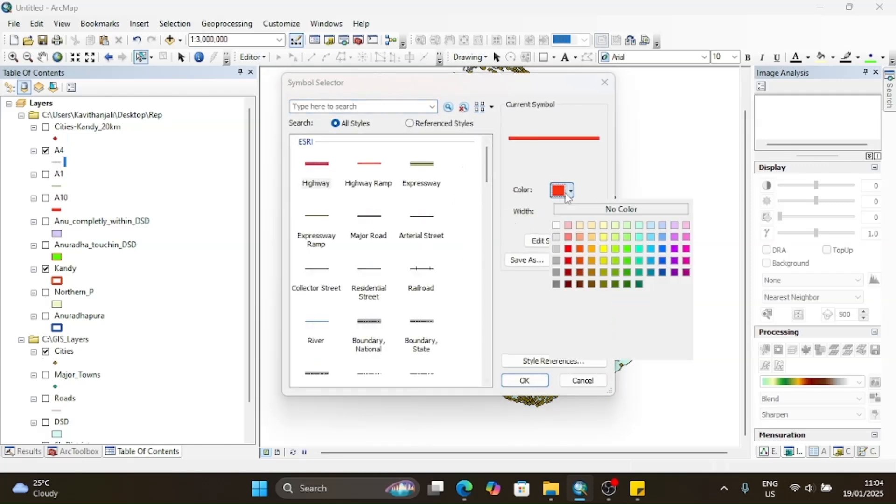
click(675, 260)
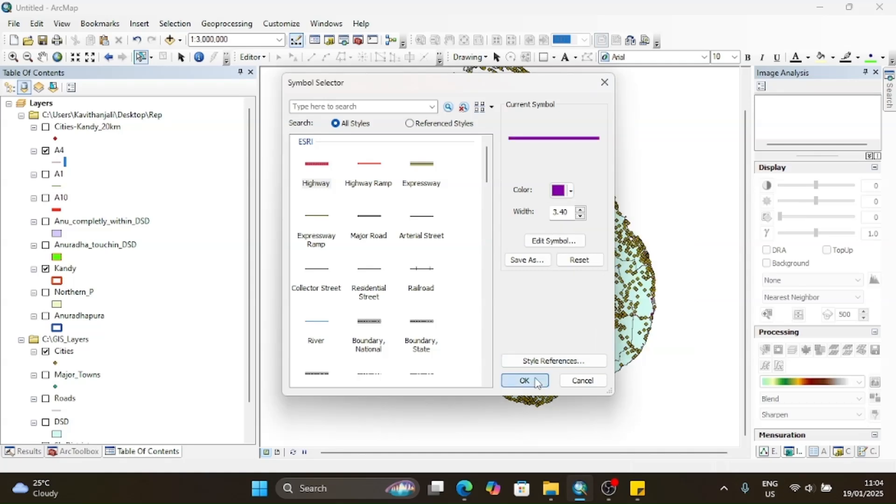
click(525, 380)
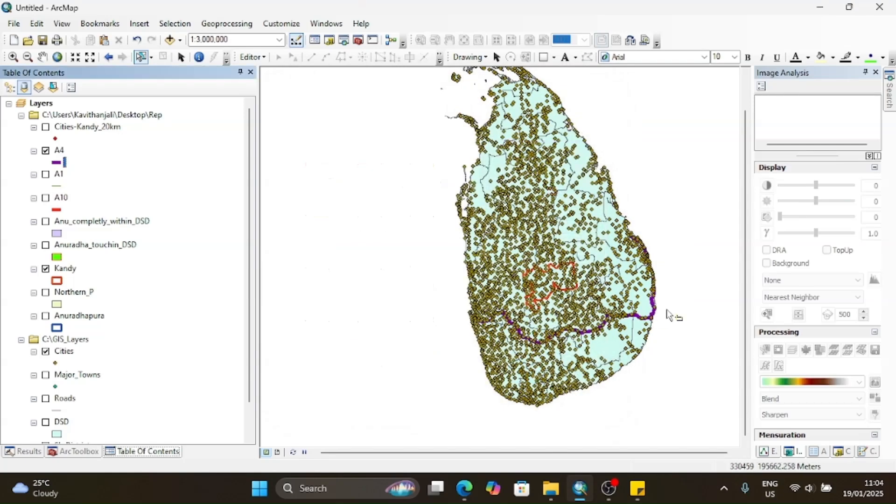
Reread the A4 road task and set up Select By Location with Cities as target and A4 as source layer.
click(636, 497)
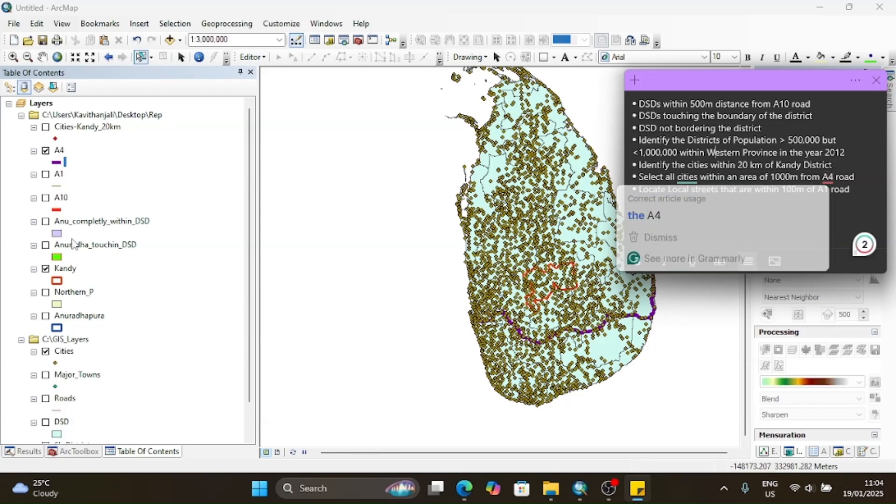
click(173, 31)
click(174, 23)
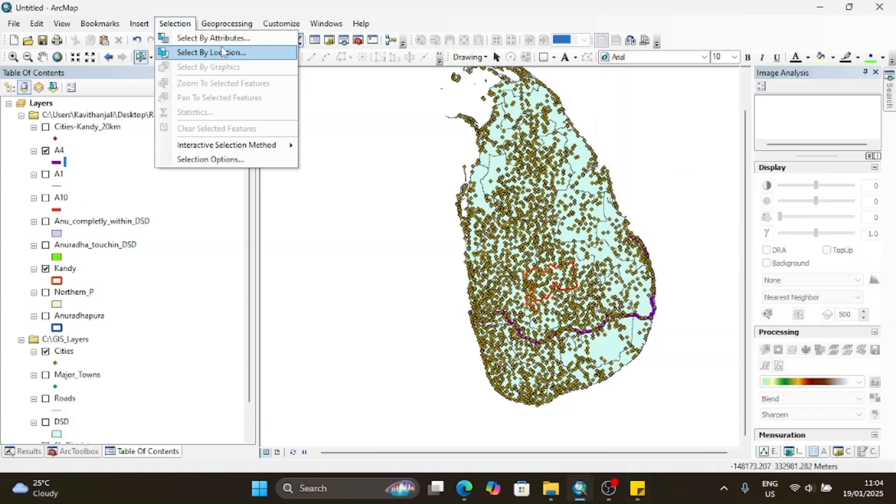
click(184, 52)
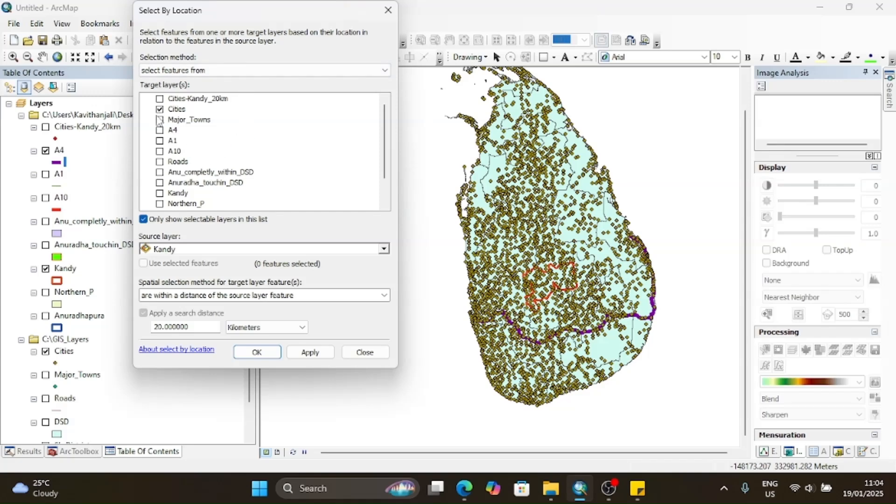
click(385, 250)
click(167, 285)
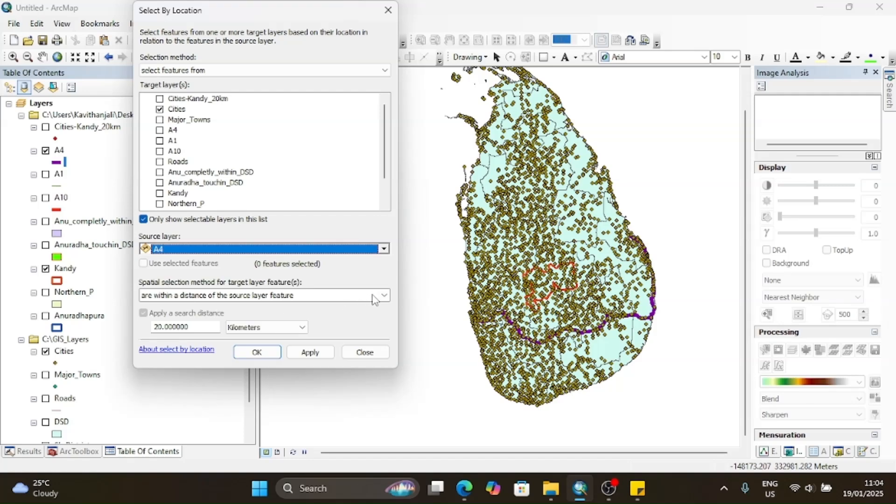
Set the search distance to 1000 meters and select the Cities features within that distance of the A4 layer.
click(194, 327)
drag(193, 327, 134, 334)
click(262, 328)
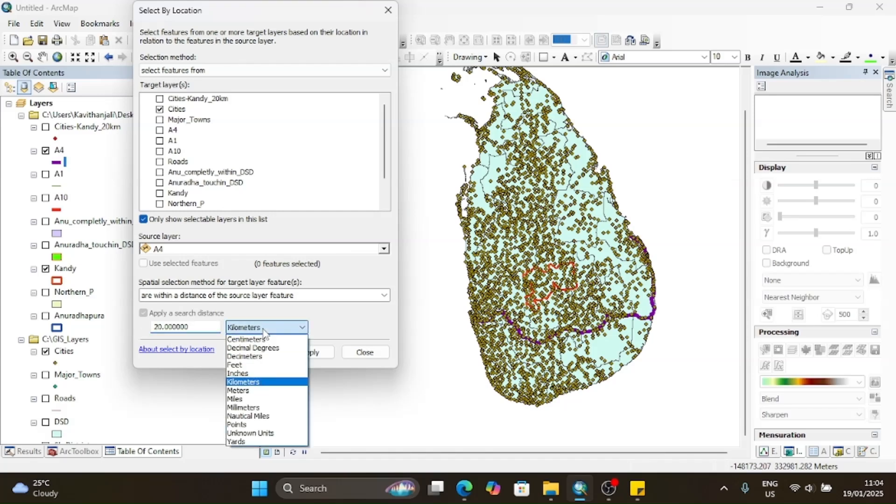
click(243, 392)
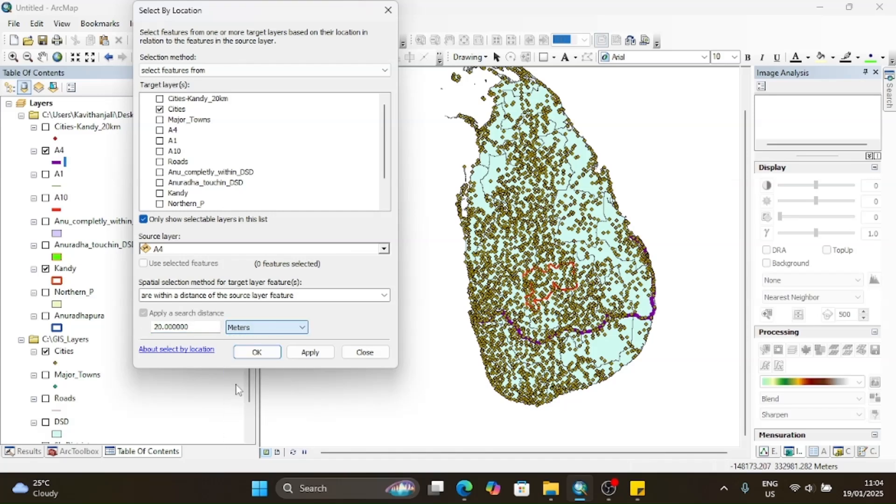
double_click(193, 328)
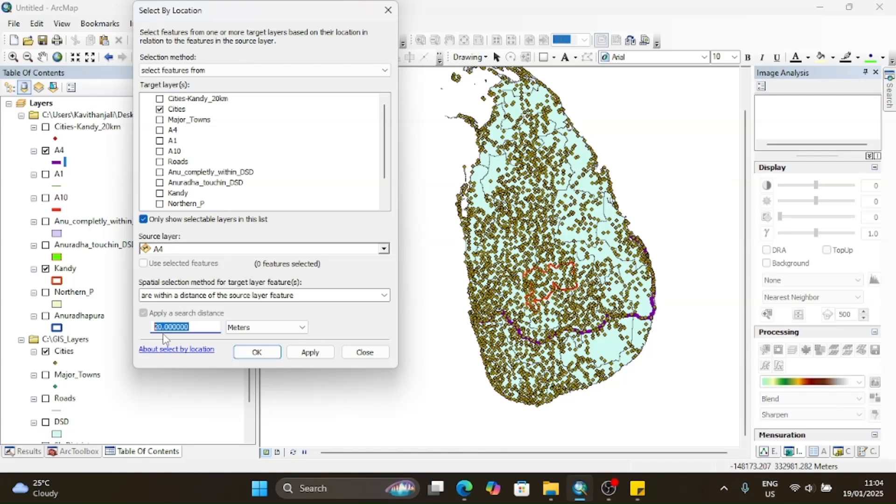
text(1)
click(298, 355)
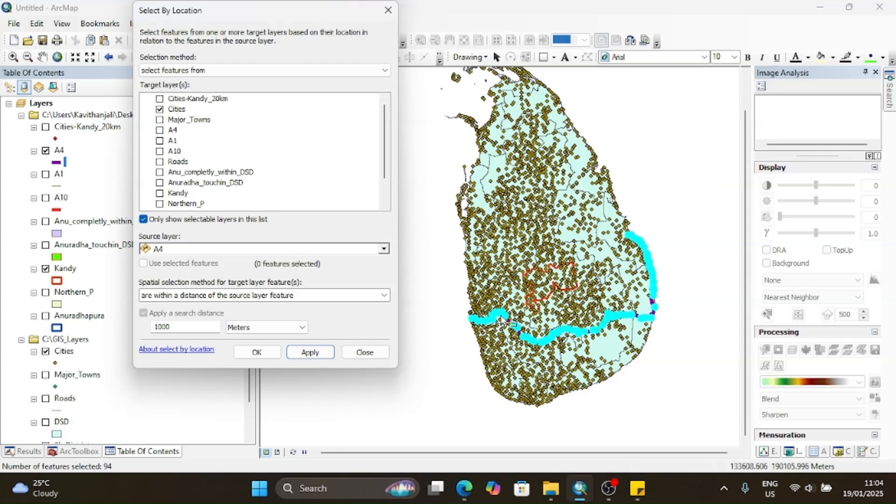
click(259, 355)
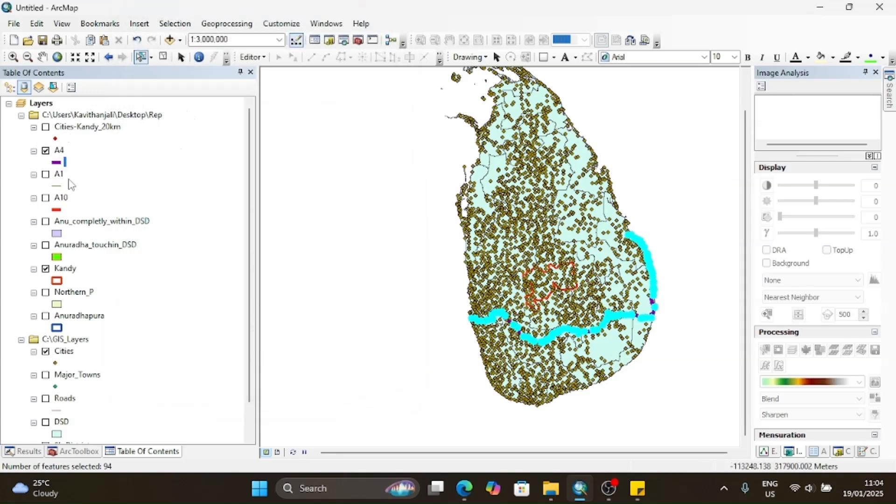
Export the selected Cities features as a shapefile named A4-1km in the Rep folder and add it to the map.
right_click(61, 350)
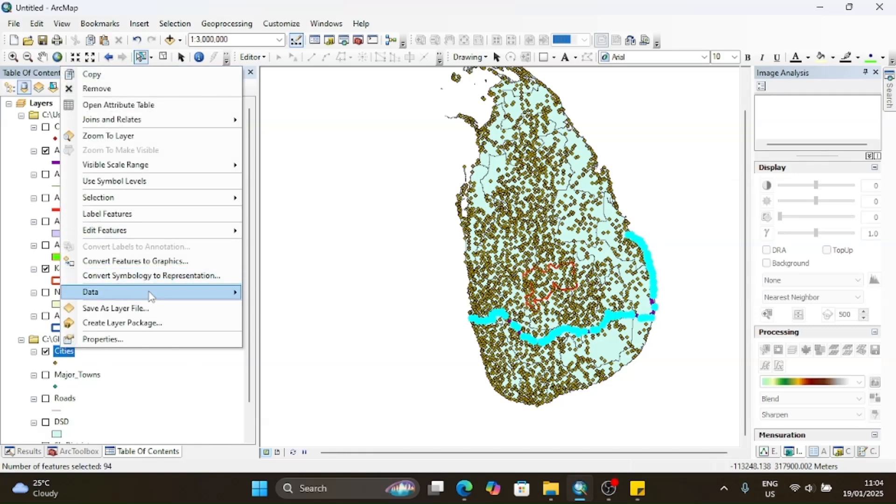
mouse_move(152, 294)
click(326, 312)
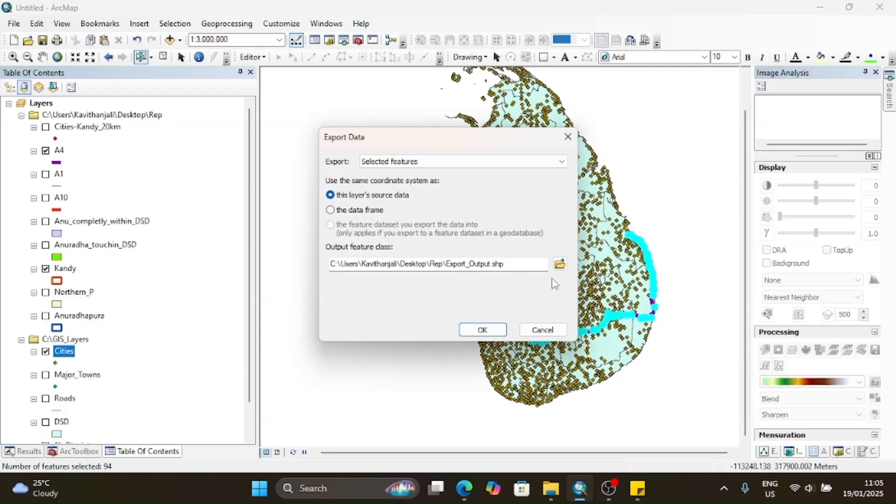
click(560, 264)
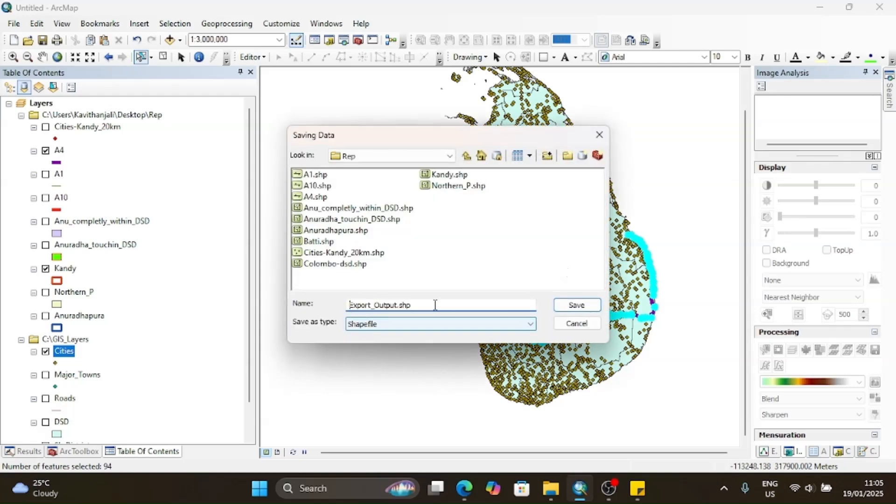
text(A4-1)
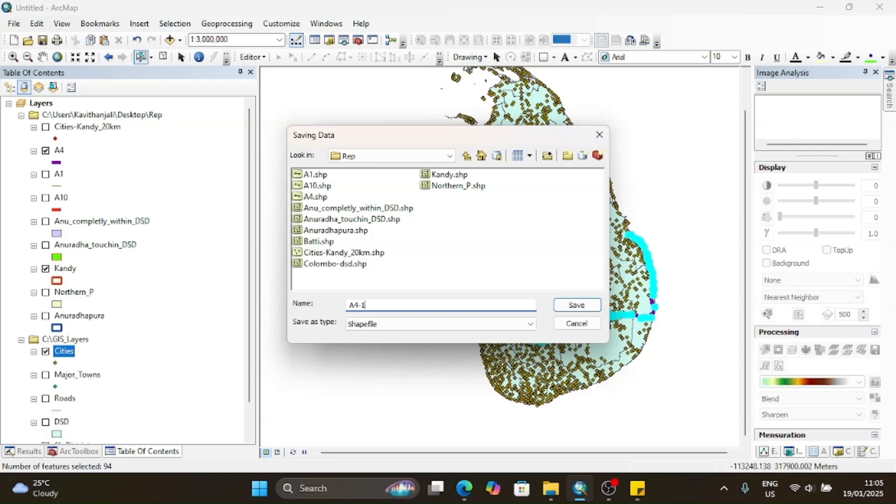
text(km)
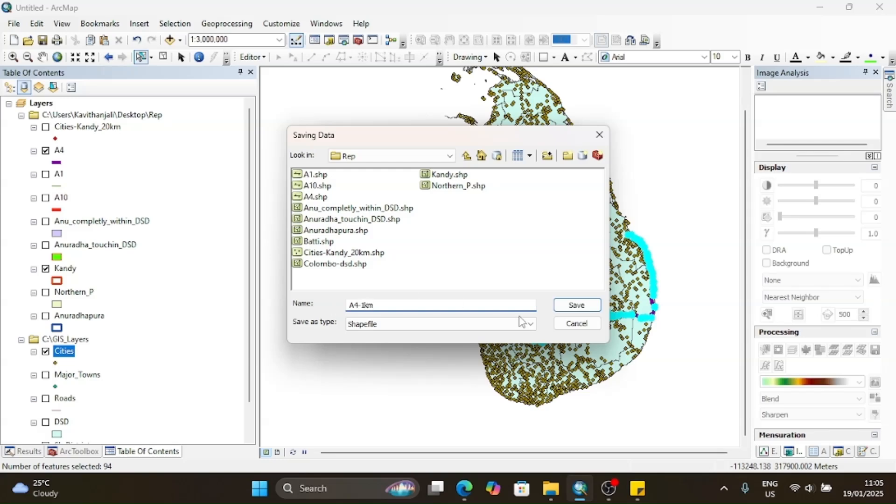
click(566, 306)
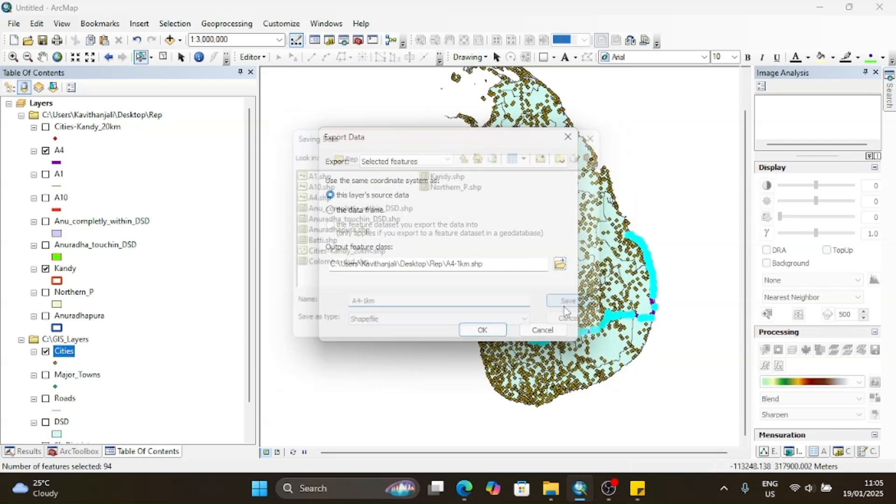
click(482, 330)
click(476, 290)
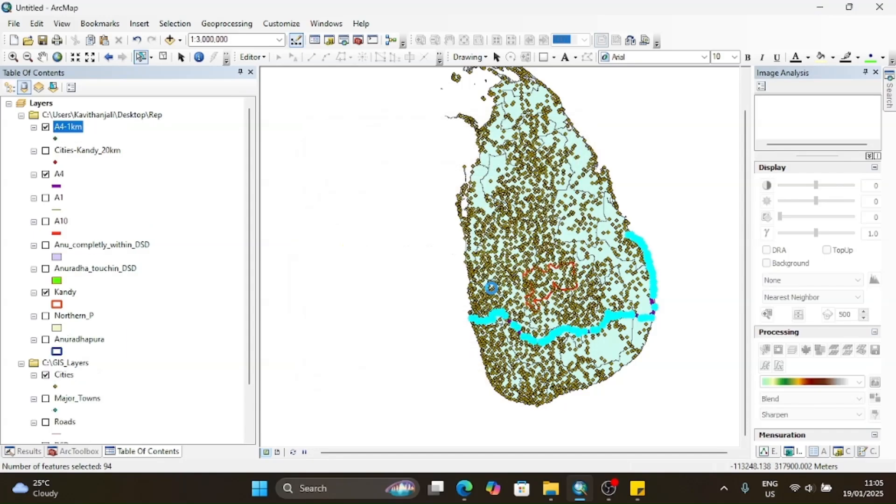
Clear the selected features on the map and check the next task in the Sticky Notes list.
scroll(112, 385, down, 2)
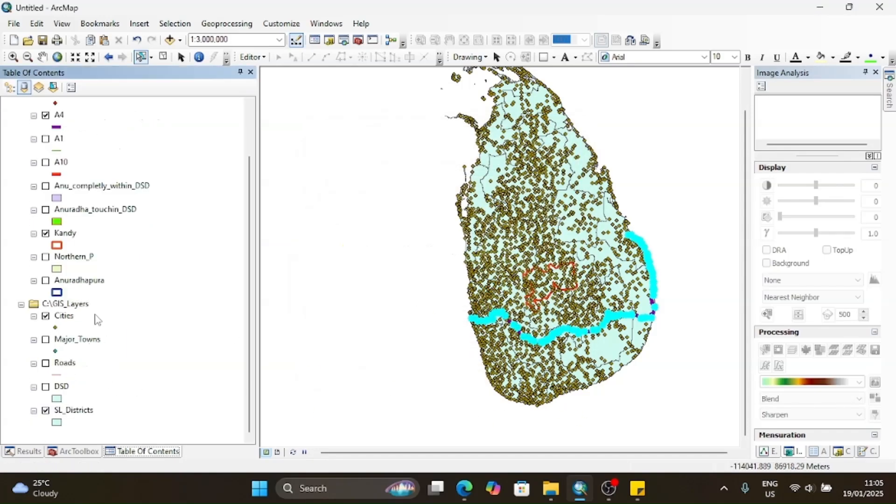
scroll(161, 309, up, 2)
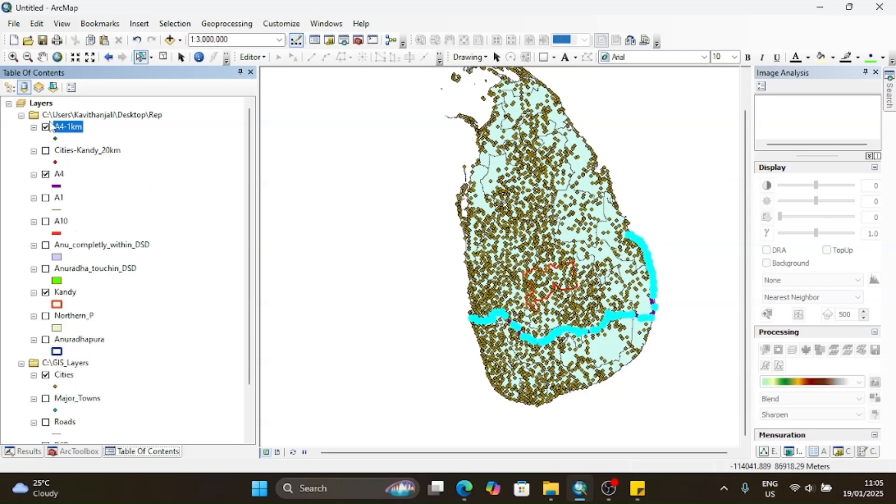
click(163, 56)
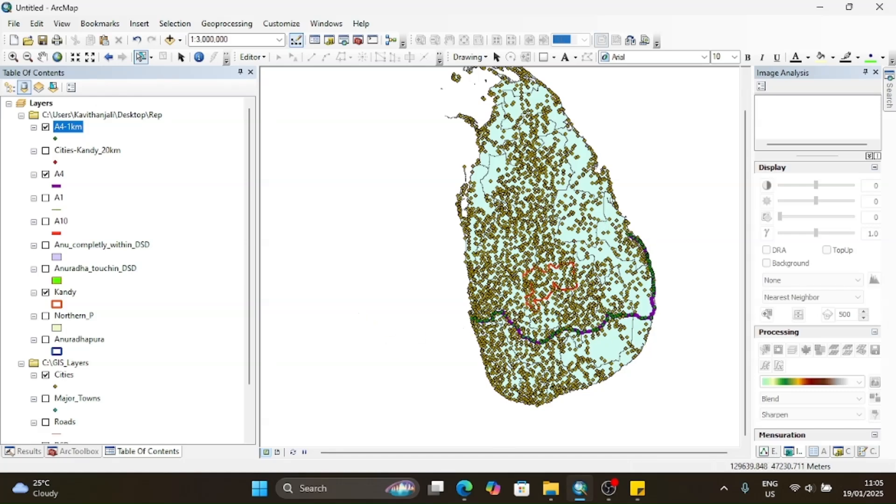
click(638, 488)
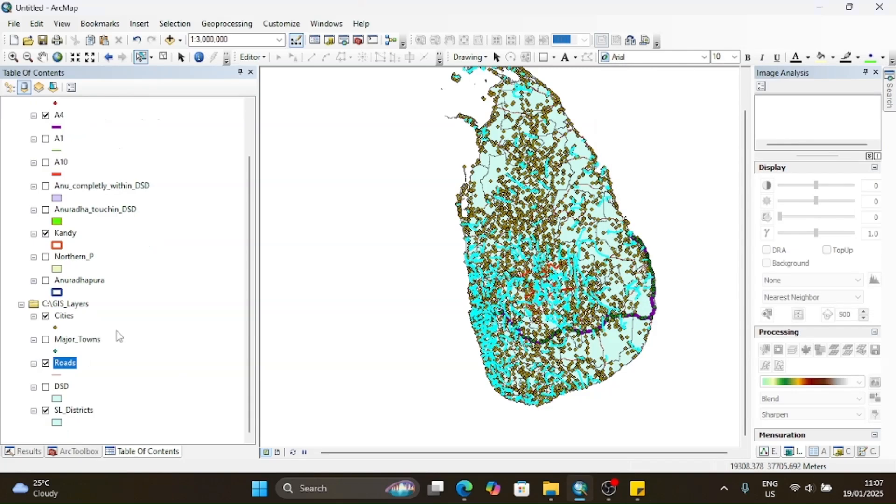
click(163, 57)
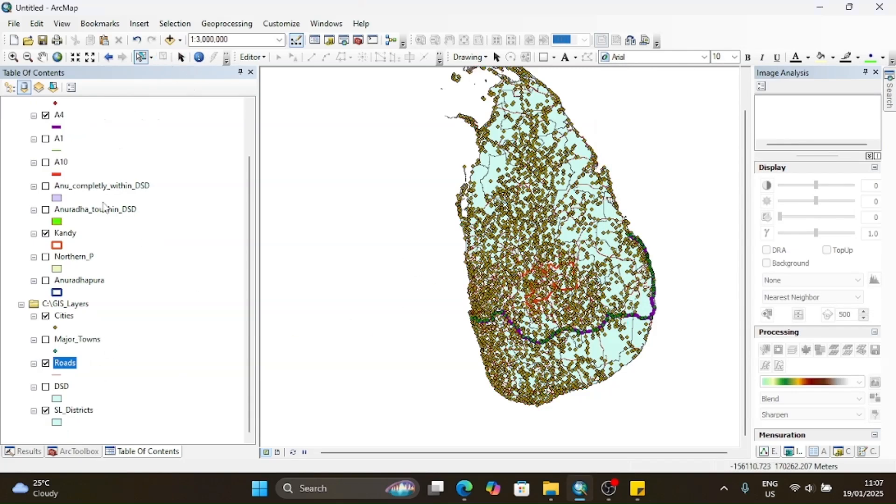
Hide the Cities, Kandy, A4 and A4-1km layers, leaving the Roads and SL_Districts layers shown.
scroll(65, 298, up, 3)
scroll(83, 401, down, 3)
click(45, 316)
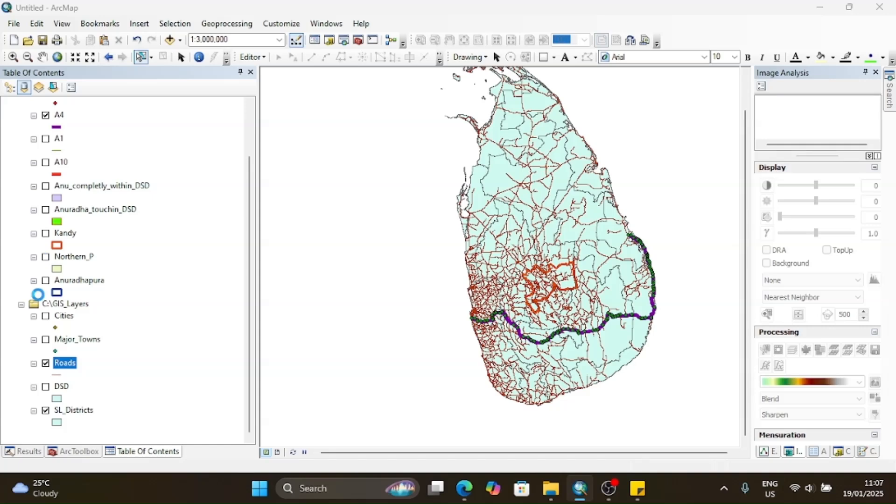
click(45, 232)
scroll(34, 280, up, 3)
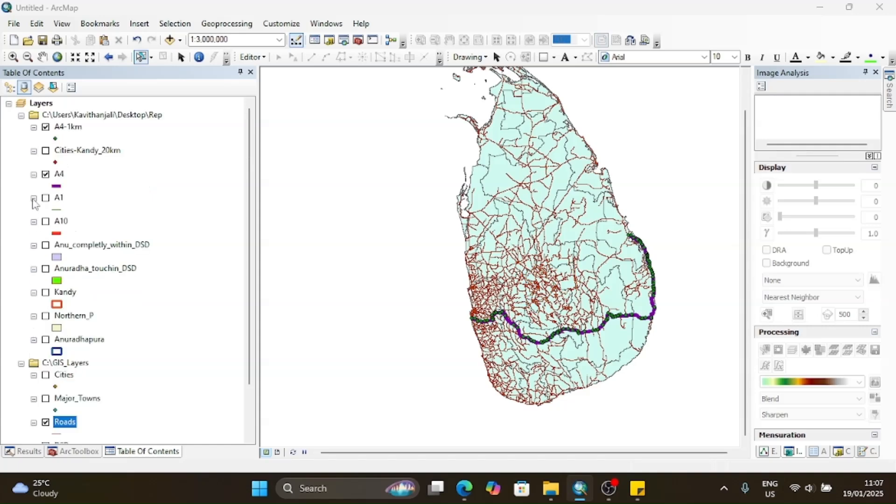
click(45, 174)
click(45, 127)
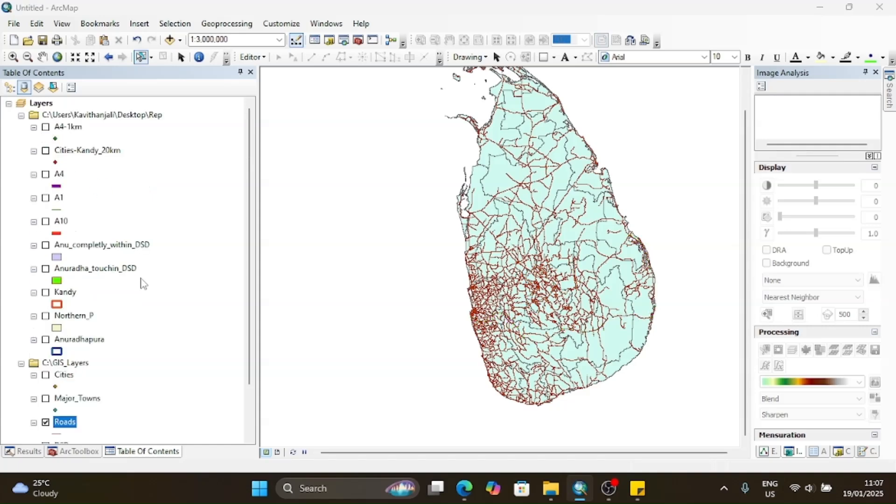
Examine the CODE and CLASS values in the Roads attribute table, then close the table.
scroll(121, 266, down, 3)
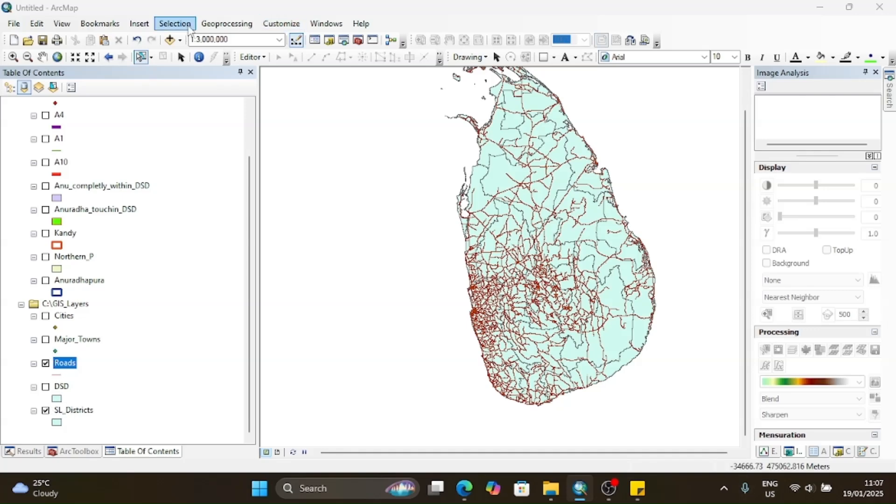
right_click(70, 367)
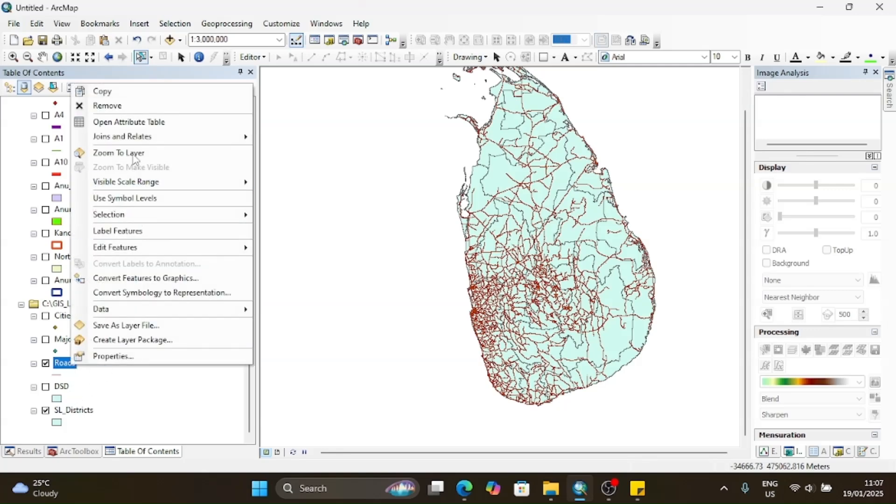
click(140, 123)
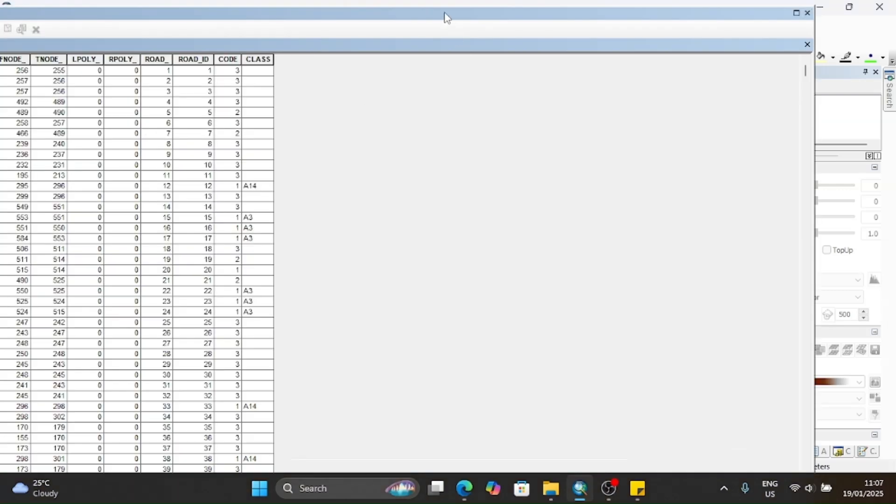
drag(446, 16, 600, 11)
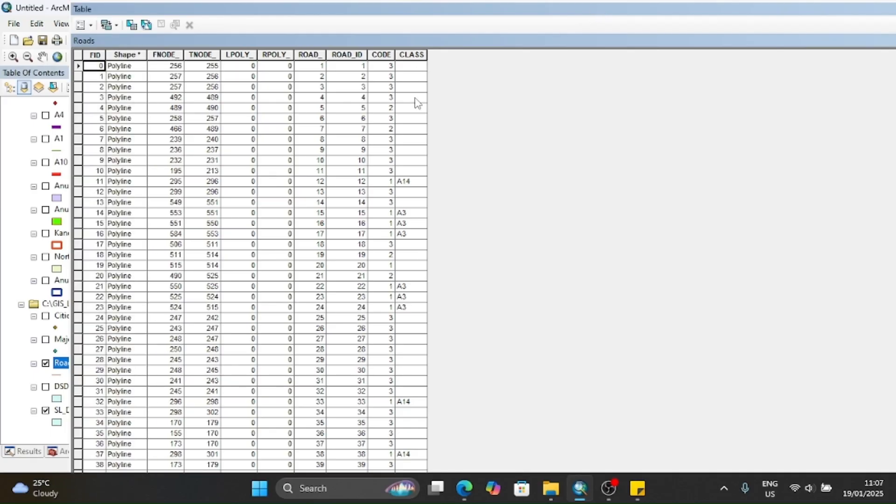
scroll(413, 180, down, 2)
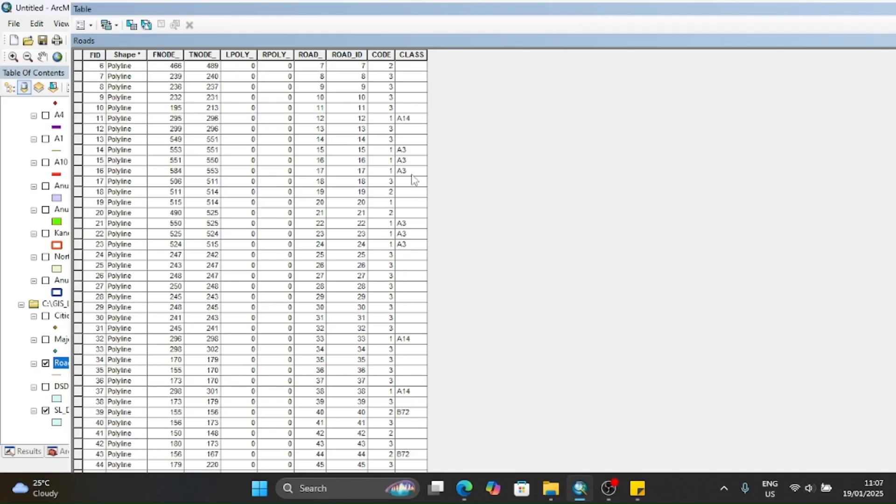
scroll(414, 182, down, 4)
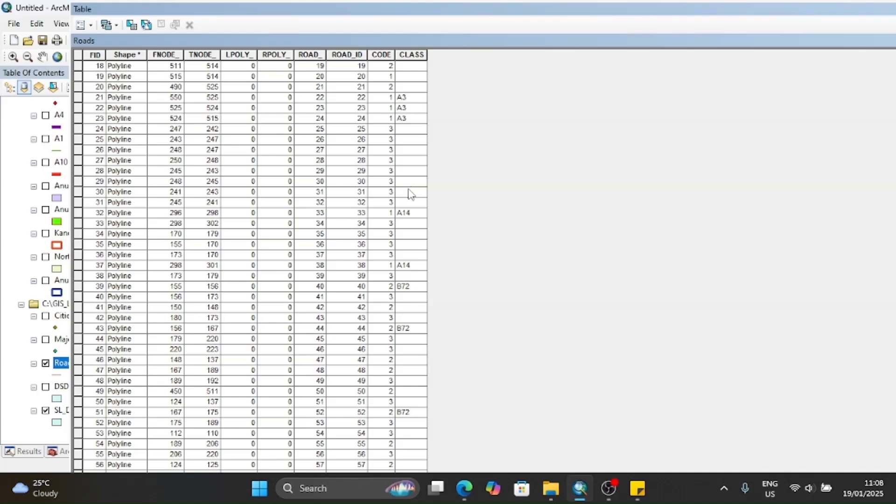
scroll(409, 131, up, 4)
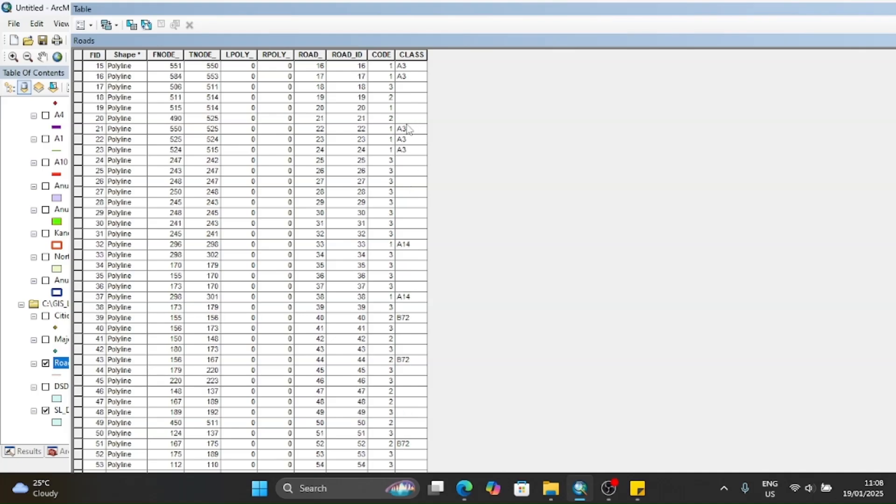
scroll(408, 132, down, 4)
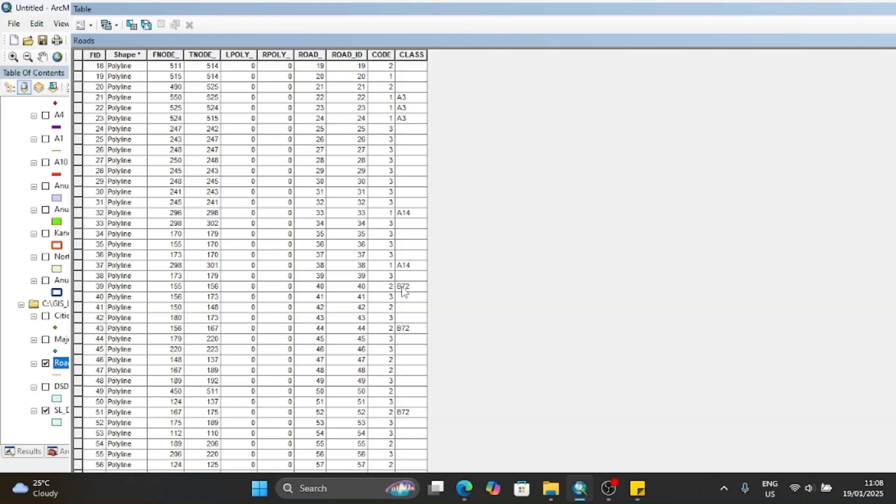
scroll(404, 291, down, 6)
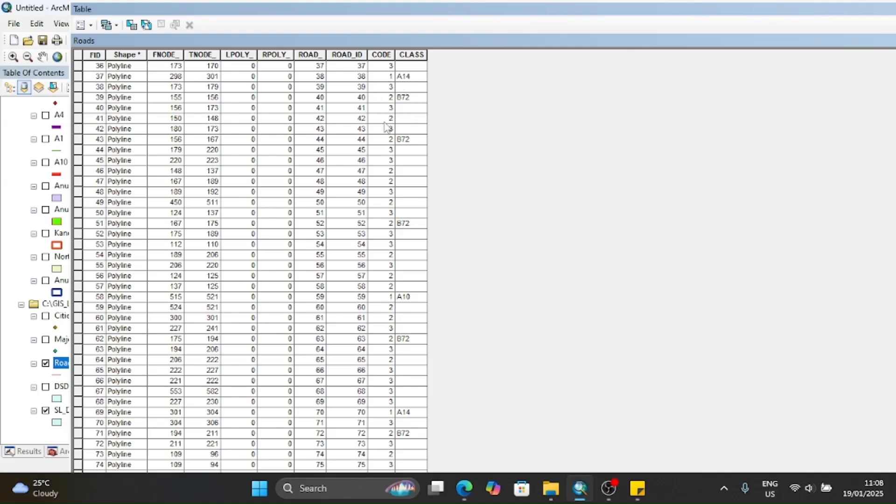
scroll(402, 187, up, 7)
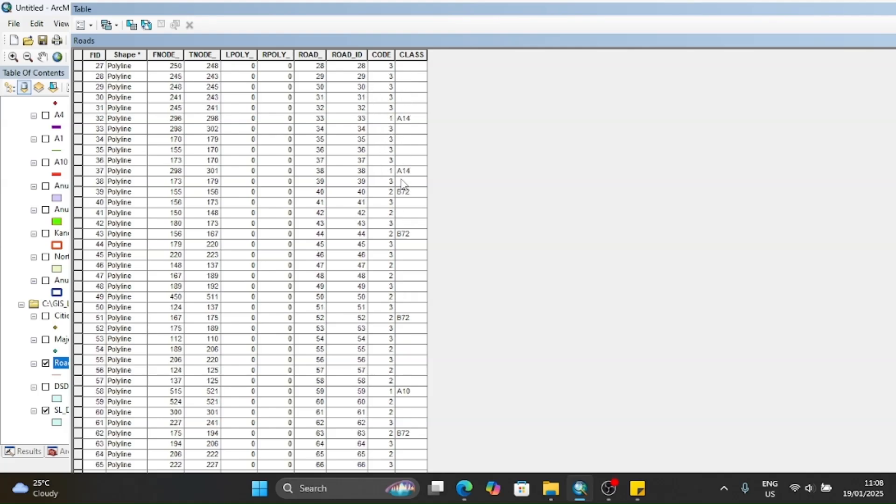
scroll(402, 196, up, 5)
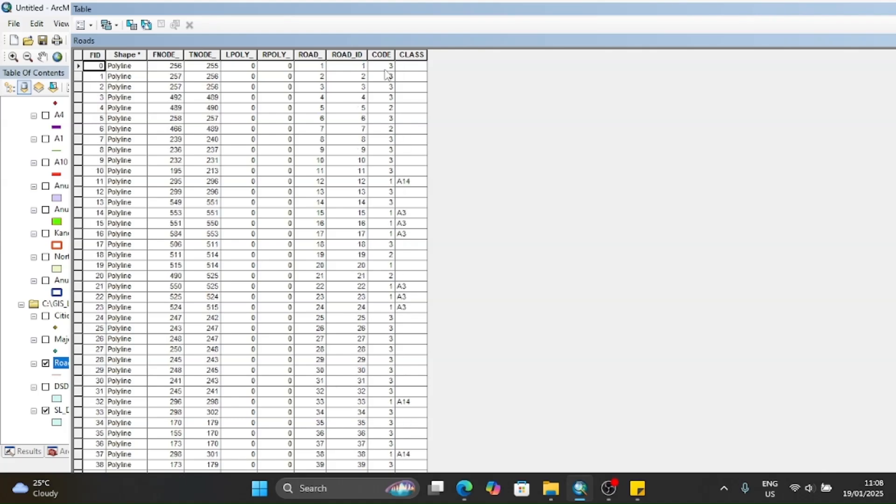
drag(726, 10, 547, 19)
click(782, 17)
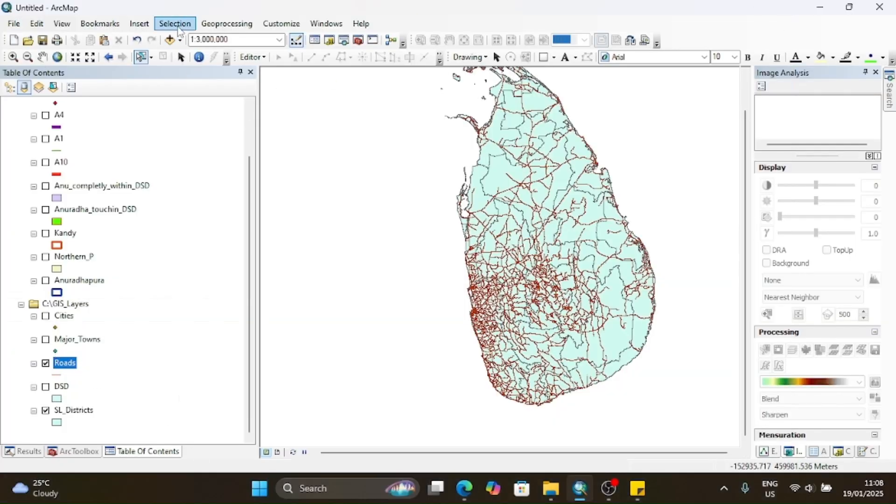
Open Select By Attributes for the Roads layer and remove the existing CODE expression.
click(179, 30)
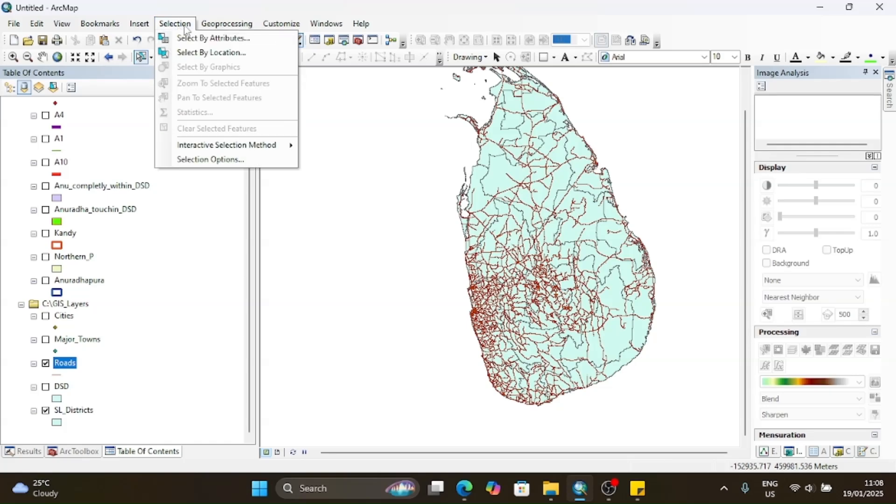
click(183, 26)
click(180, 29)
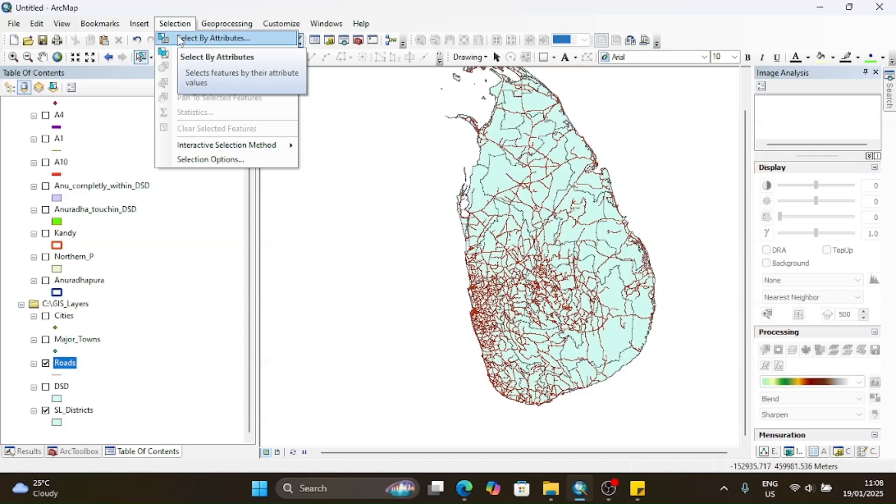
click(181, 40)
click(195, 314)
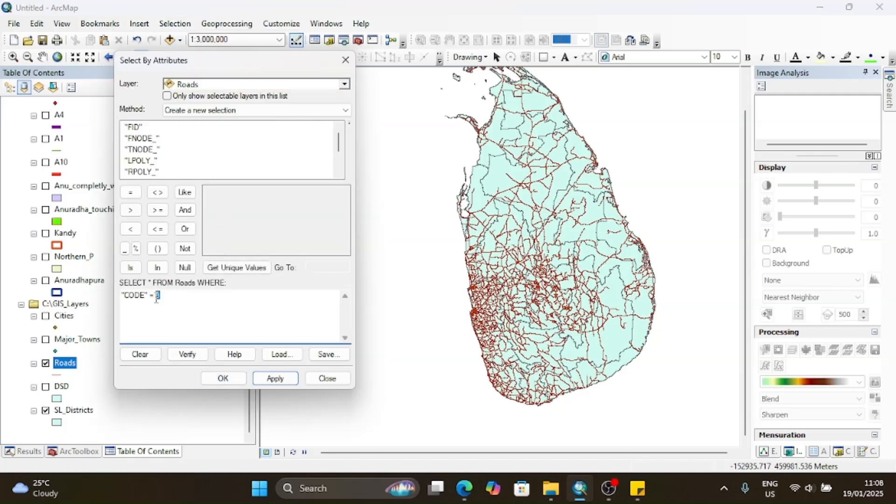
drag(156, 298, 120, 298)
key(BackSpace)
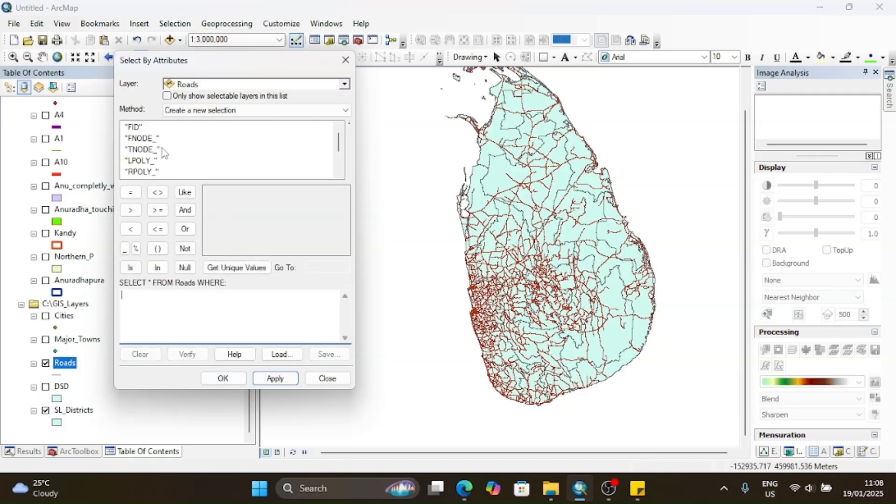
Select the features of the Roads layer where "CODE" = 3 and close the attribute selection dialog.
scroll(162, 154, down, 1)
scroll(160, 162, up, 1)
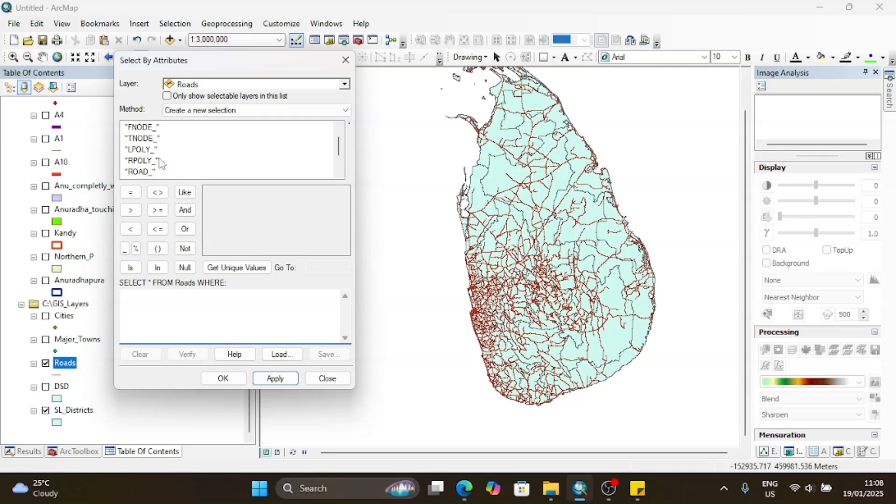
scroll(161, 163, up, 1)
scroll(161, 168, down, 2)
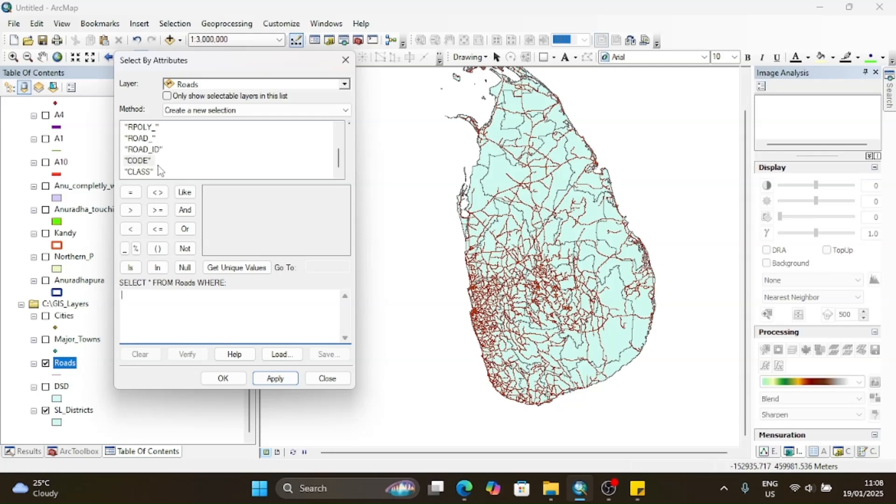
double_click(139, 162)
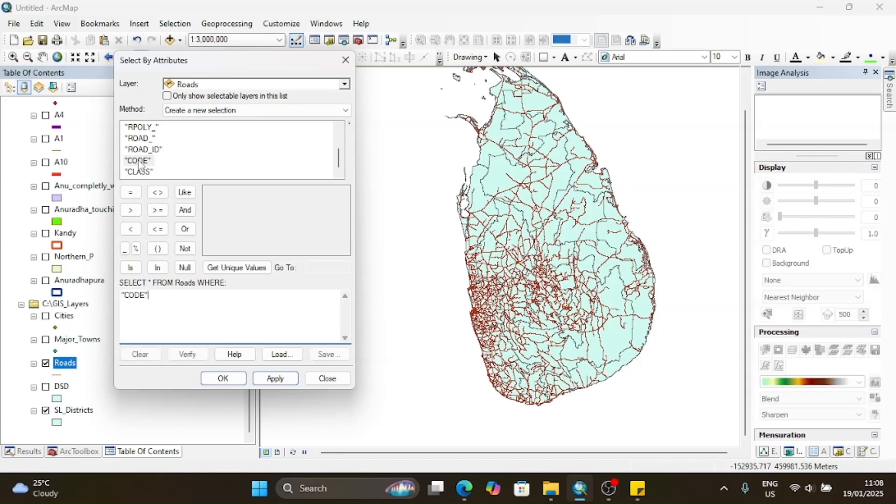
click(229, 269)
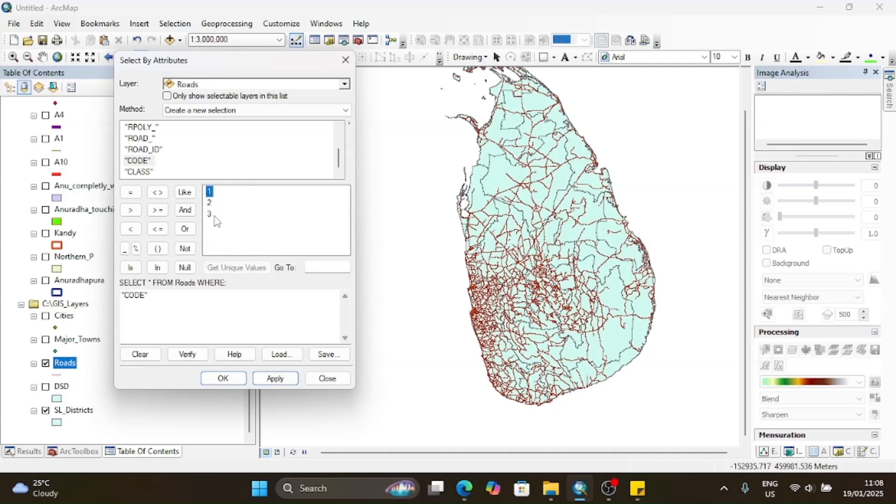
click(131, 193)
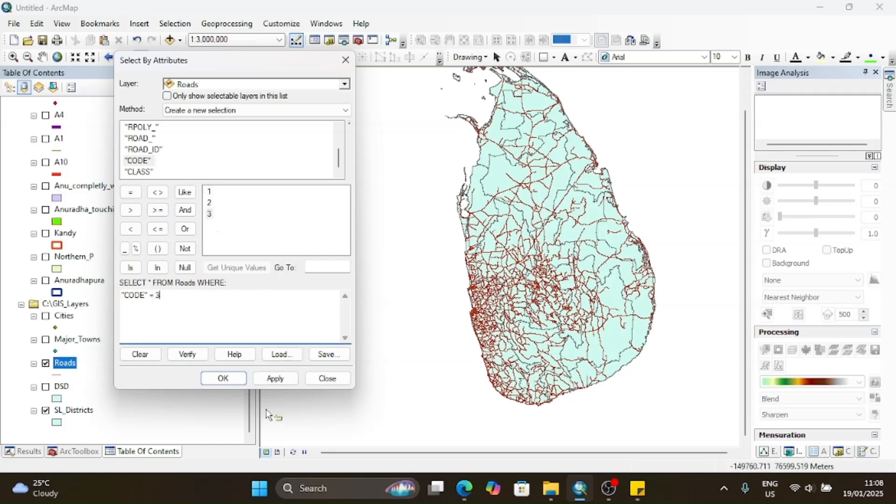
click(273, 379)
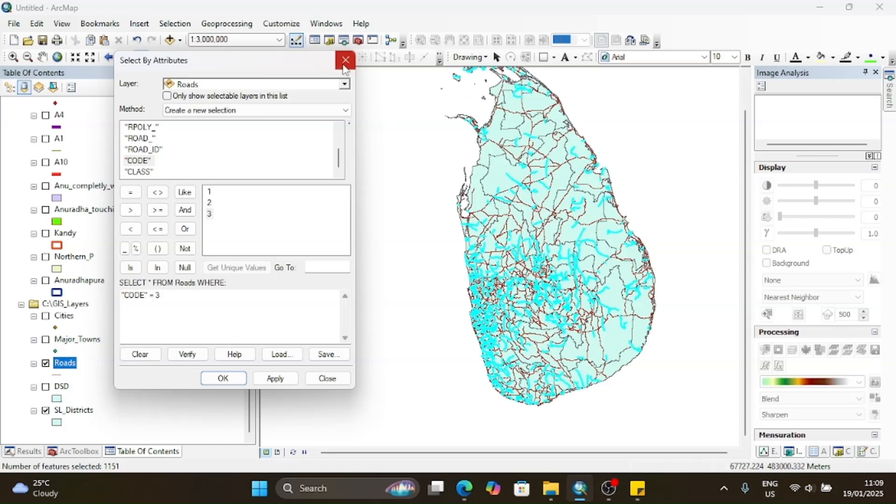
click(231, 377)
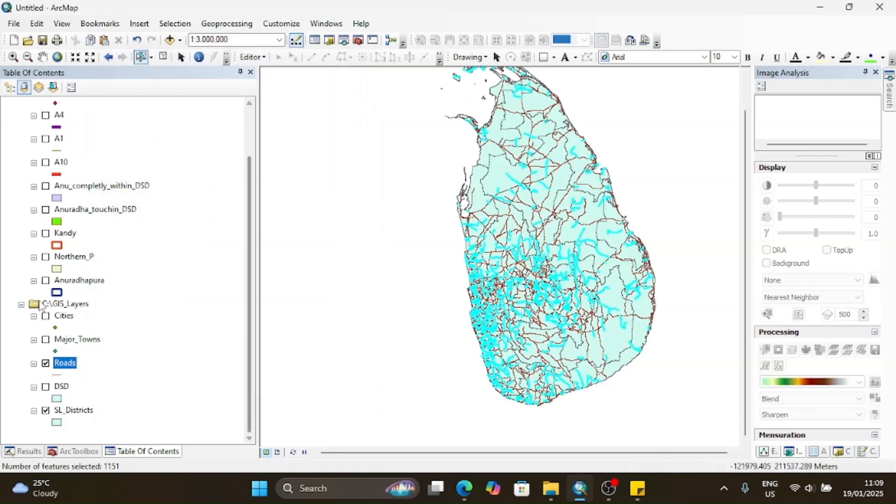
Export the selected Roads features to the Rep folder as the shapefile "Local streets" and add it to the map as a layer.
right_click(73, 364)
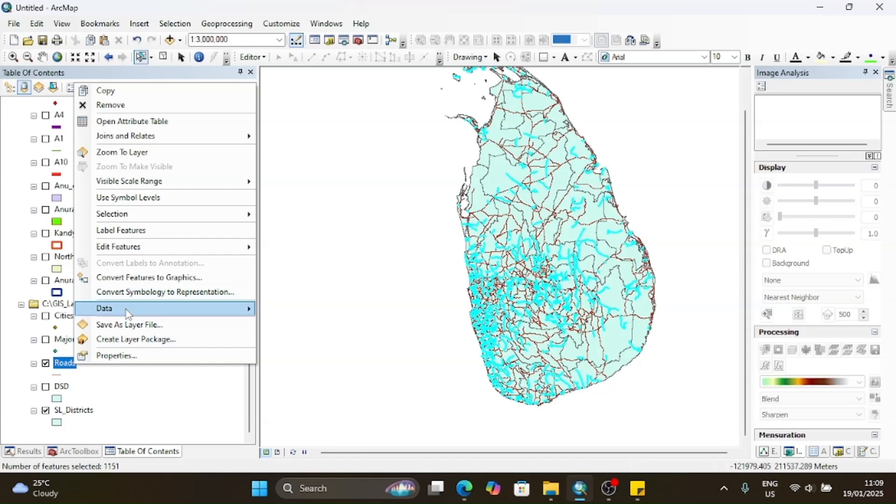
mouse_move(126, 310)
click(276, 323)
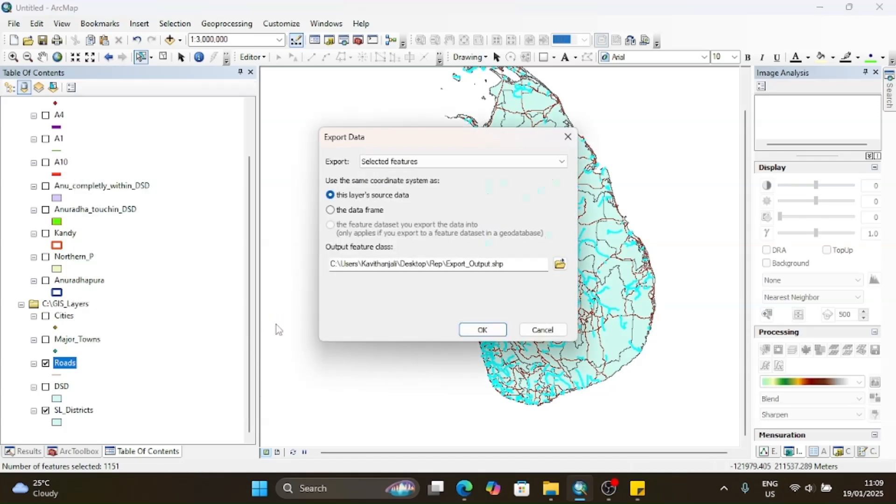
click(560, 264)
drag(412, 305, 312, 317)
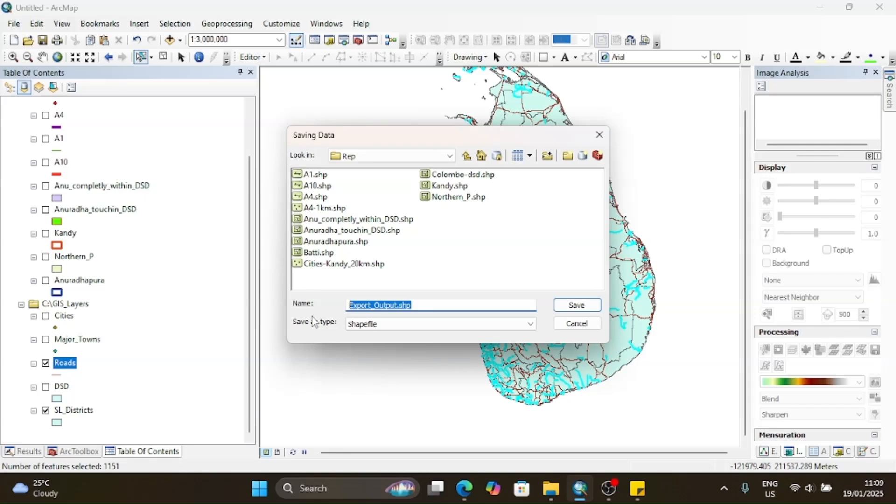
text(Local streets)
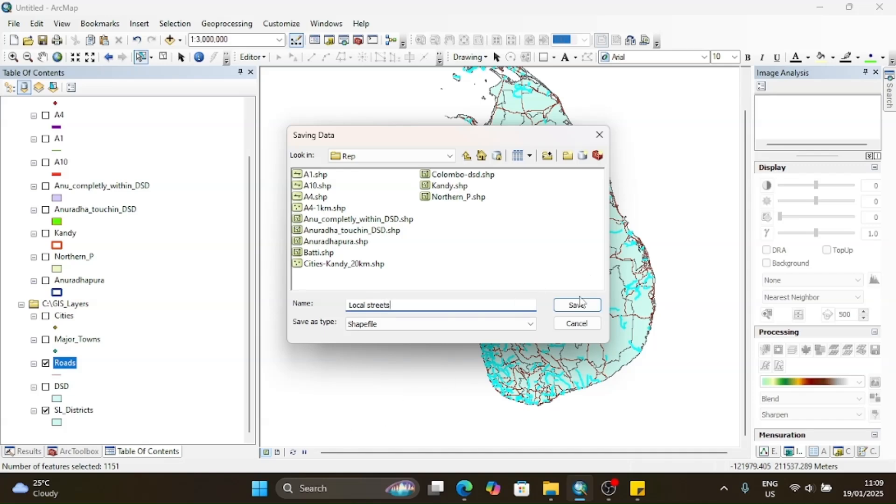
click(577, 305)
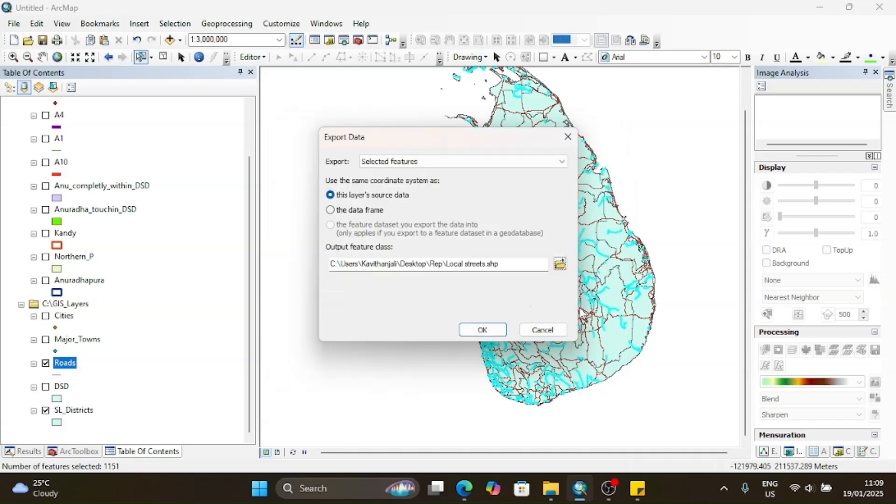
click(480, 328)
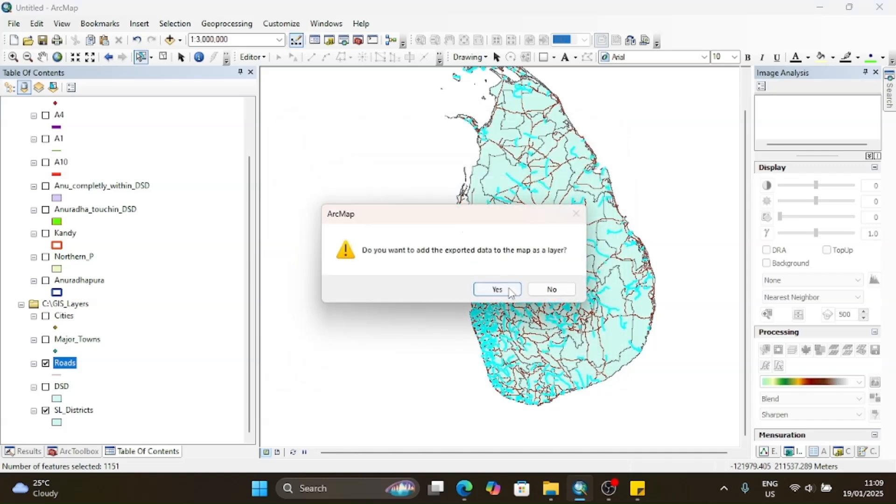
click(494, 287)
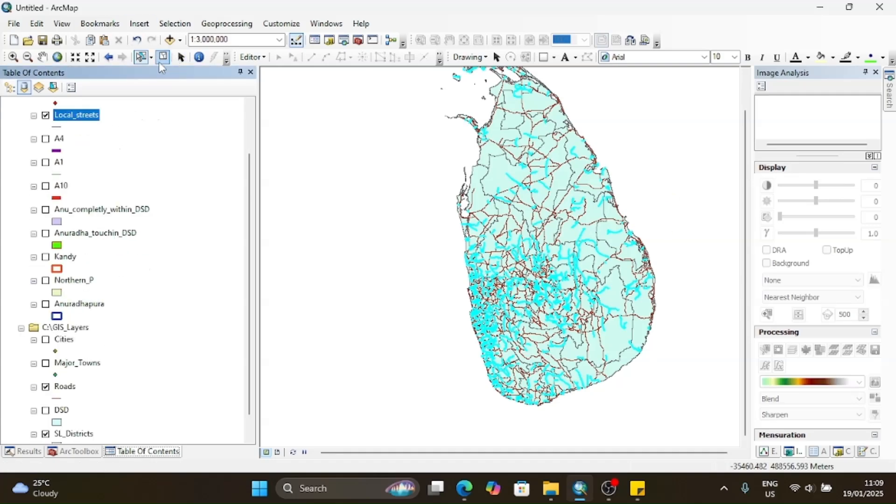
Clear the selected features and, following the next task in Sticky Notes, show the A1 layer in place of Roads.
click(162, 58)
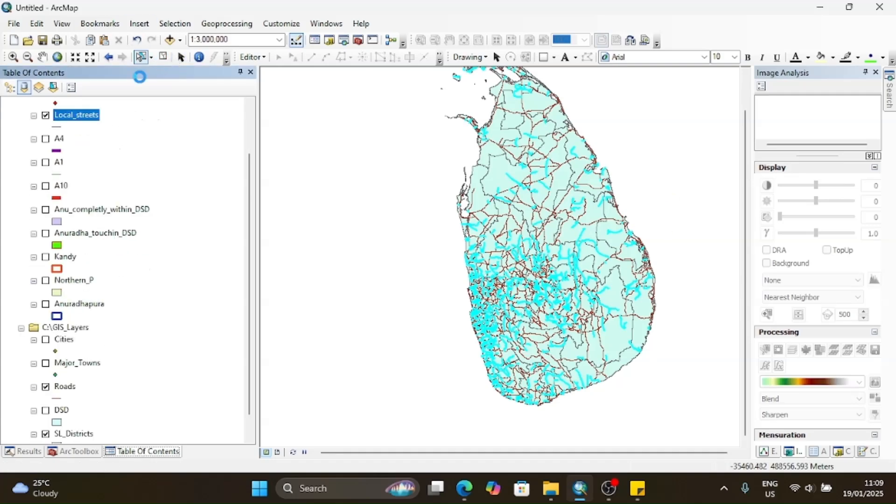
click(45, 386)
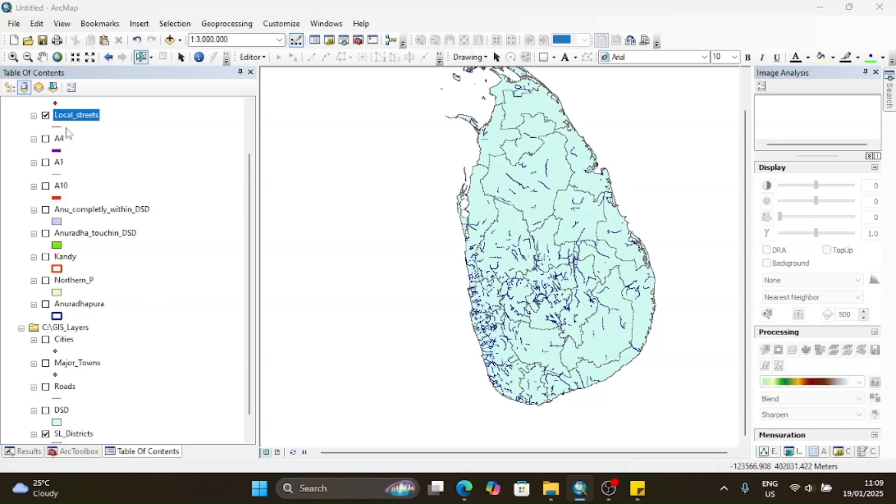
click(646, 489)
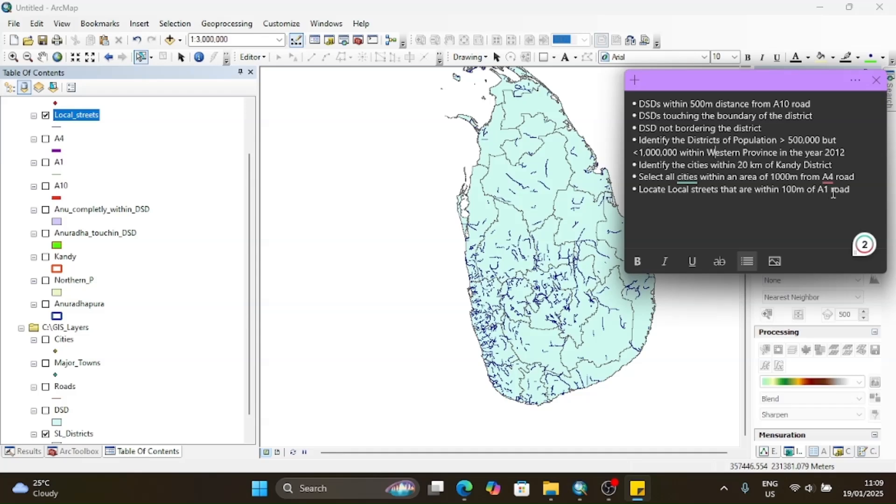
click(46, 163)
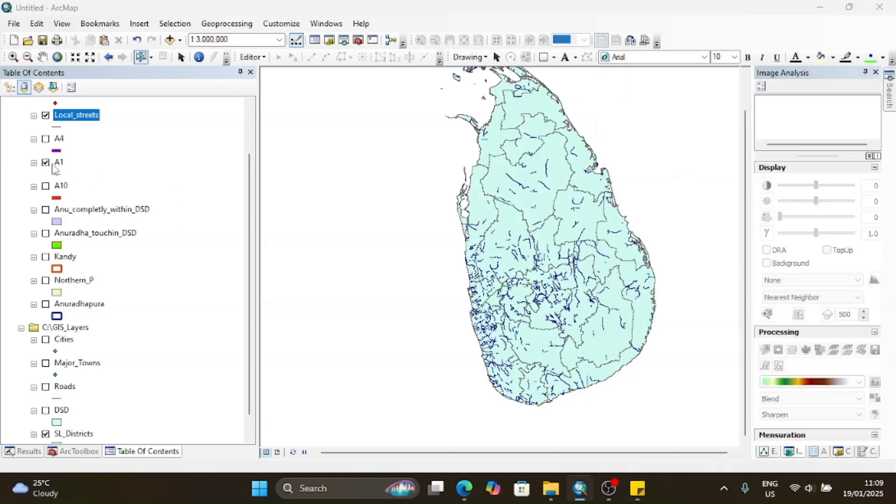
Give the A1 layer the Highway line symbol, 3.40 wide, recoloured to a dark orange.
double_click(56, 174)
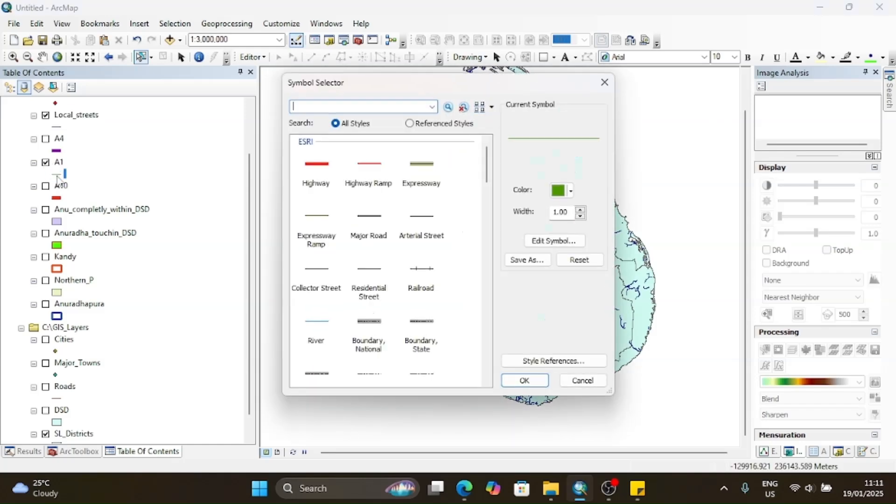
click(318, 166)
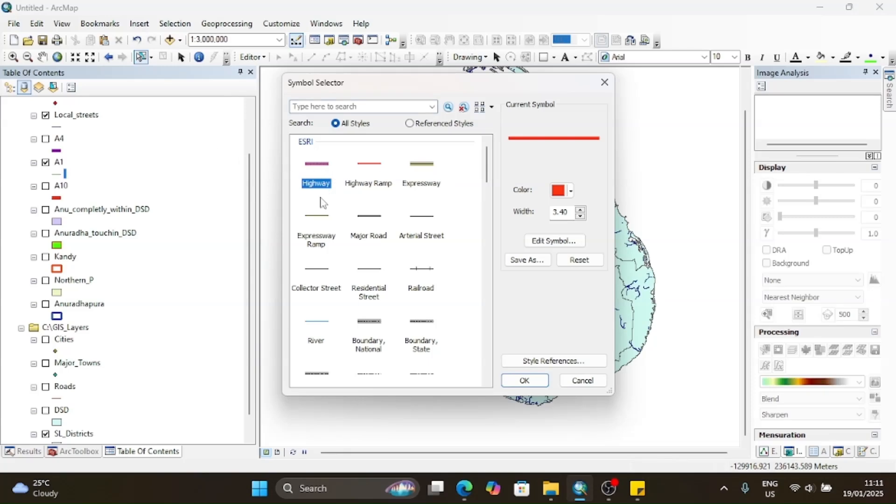
click(570, 190)
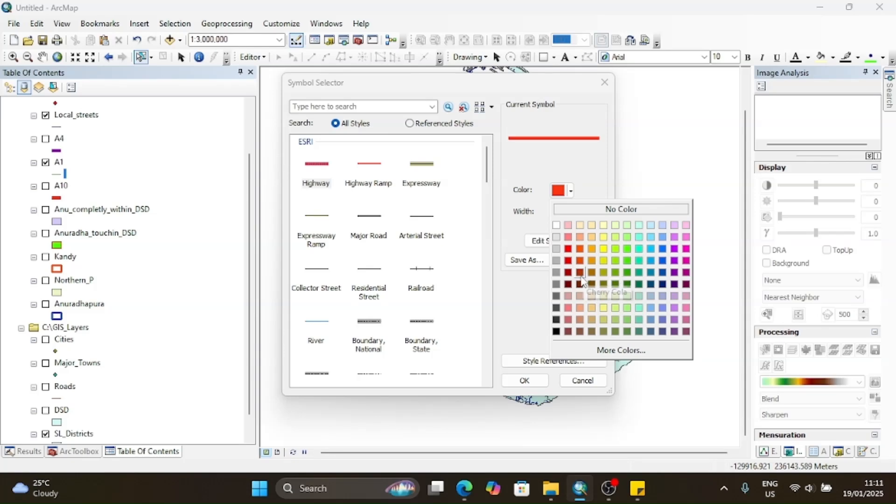
click(580, 262)
click(527, 381)
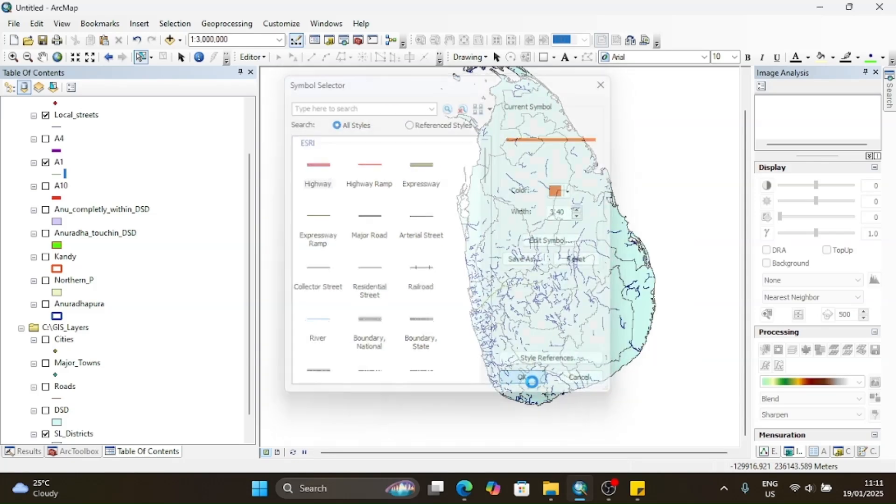
click(1, 246)
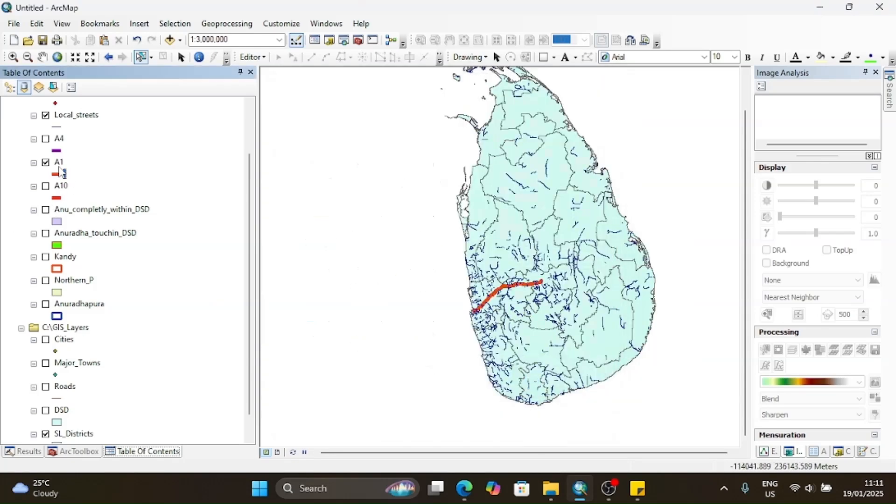
click(56, 174)
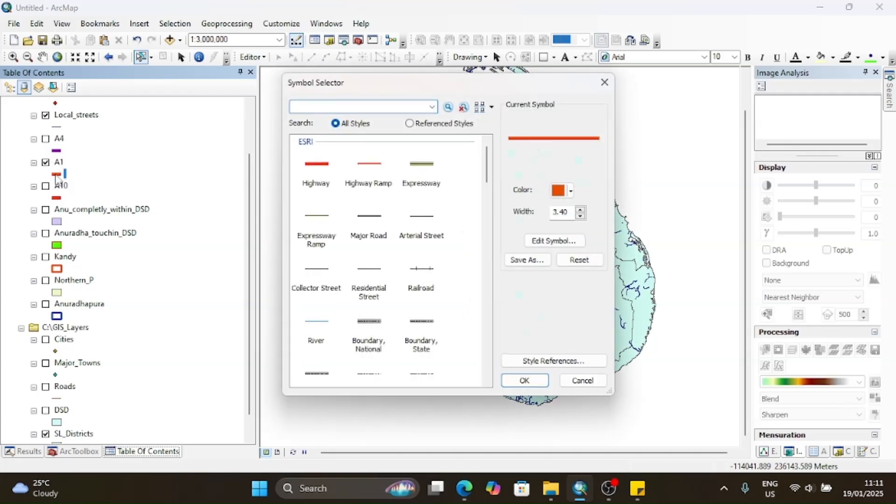
click(604, 83)
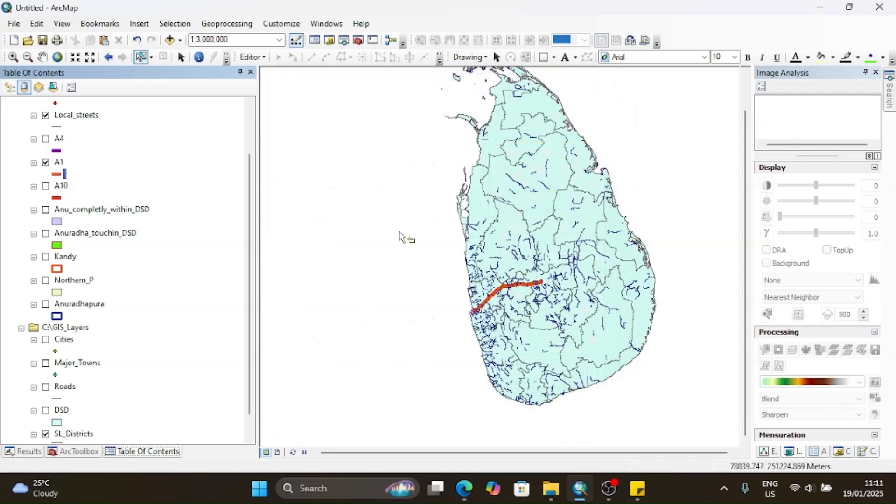
Check the task in Sticky Notes and set up Select By Location with Local_streets as the only target layer and A1 as source.
click(637, 490)
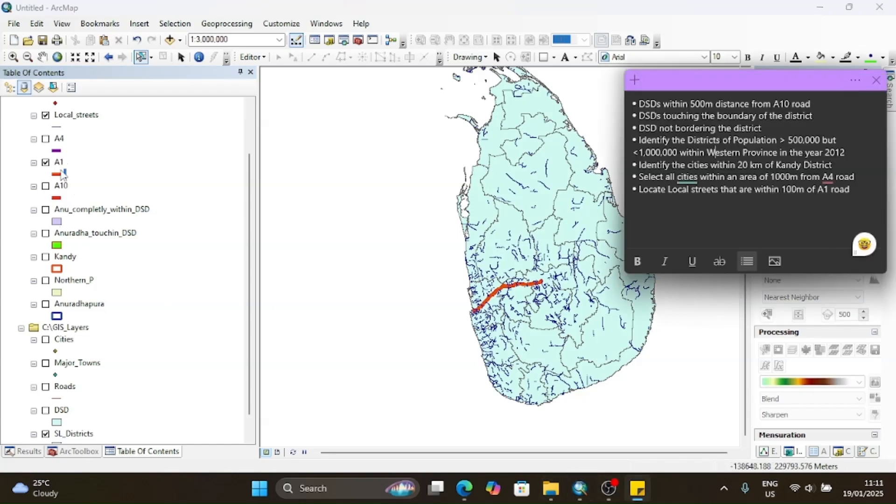
click(175, 23)
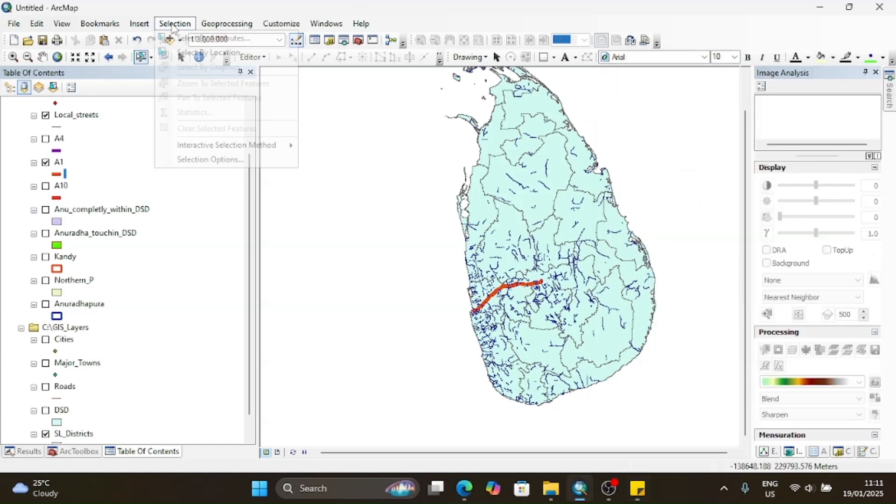
click(210, 52)
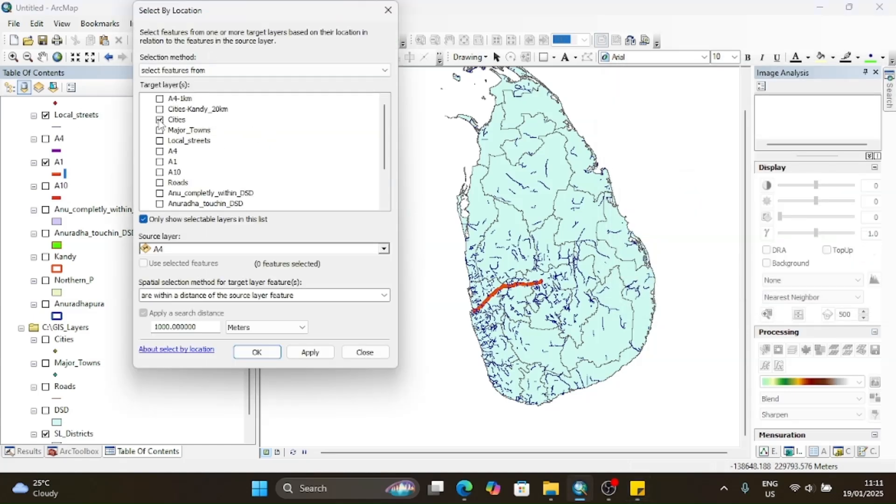
click(160, 121)
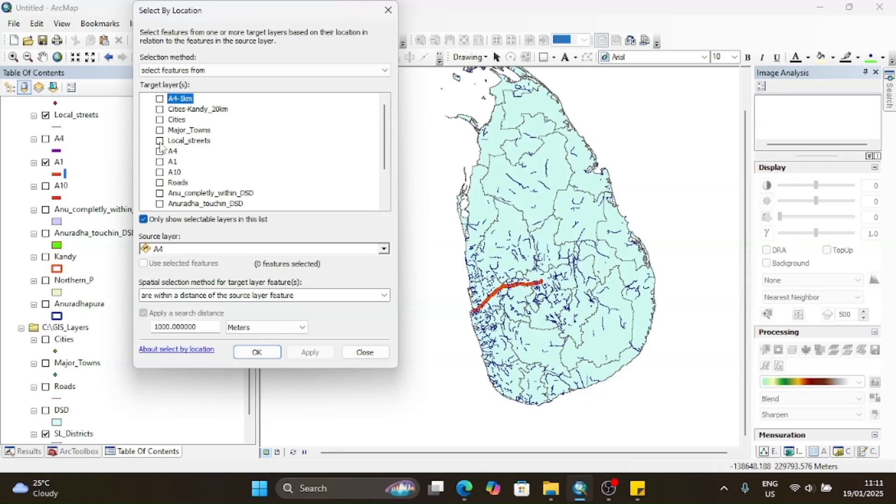
click(160, 142)
scroll(291, 193, down, 3)
scroll(295, 197, up, 3)
click(384, 249)
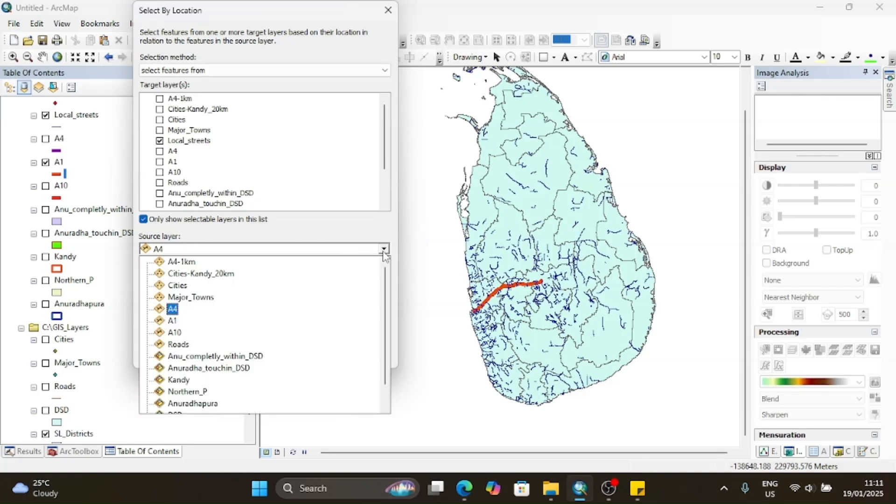
click(172, 321)
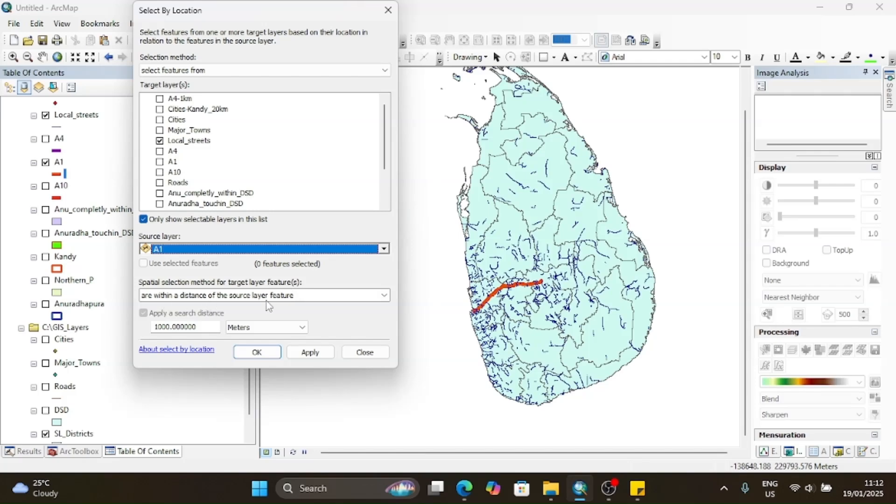
Set the search distance to 100 meters as listed in Sticky Notes, apply the location selection and close the dialog.
click(638, 488)
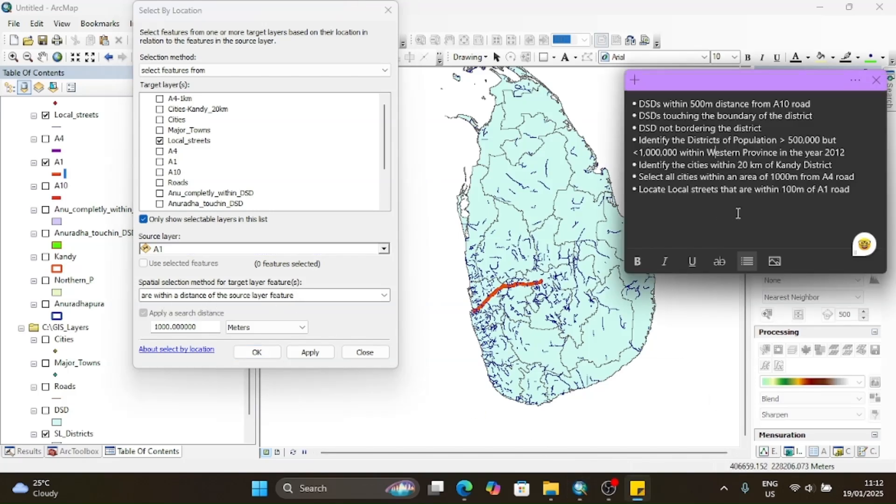
click(182, 327)
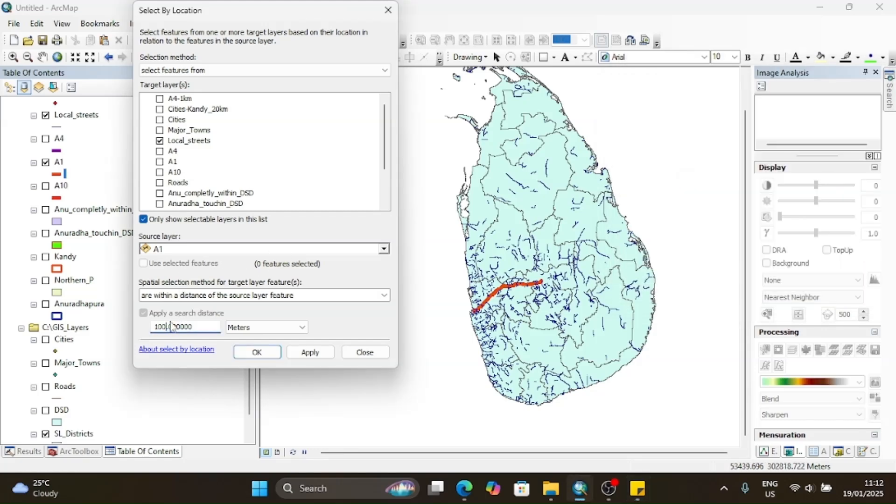
click(310, 352)
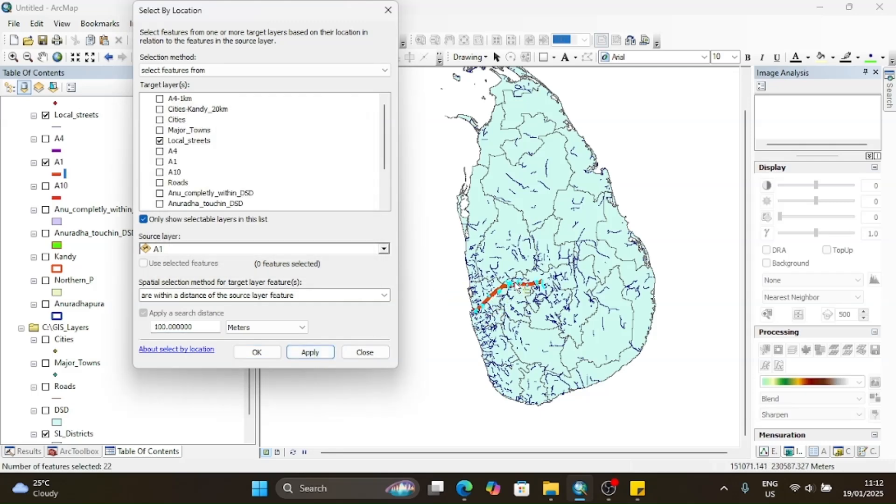
click(387, 10)
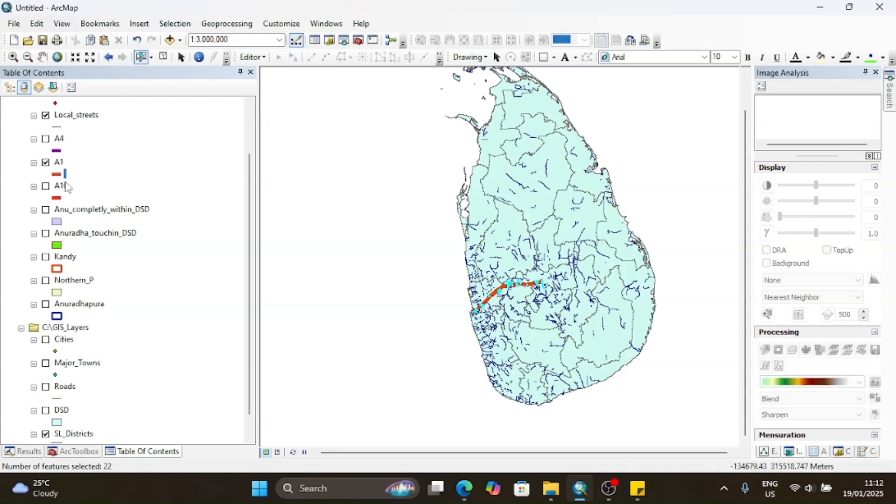
Export the selected Local_streets features to the Rep folder as shapefile "Local street-A1-100m" and add it to the map as a layer.
scroll(68, 299, up, 3)
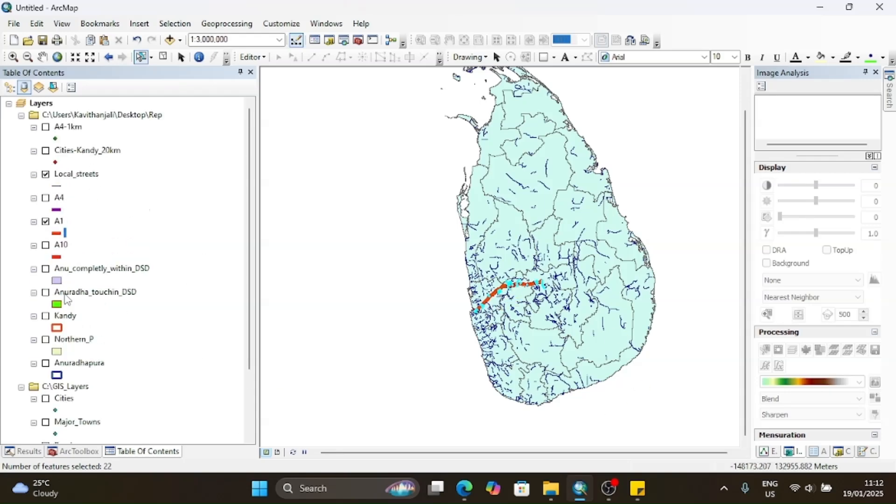
right_click(87, 175)
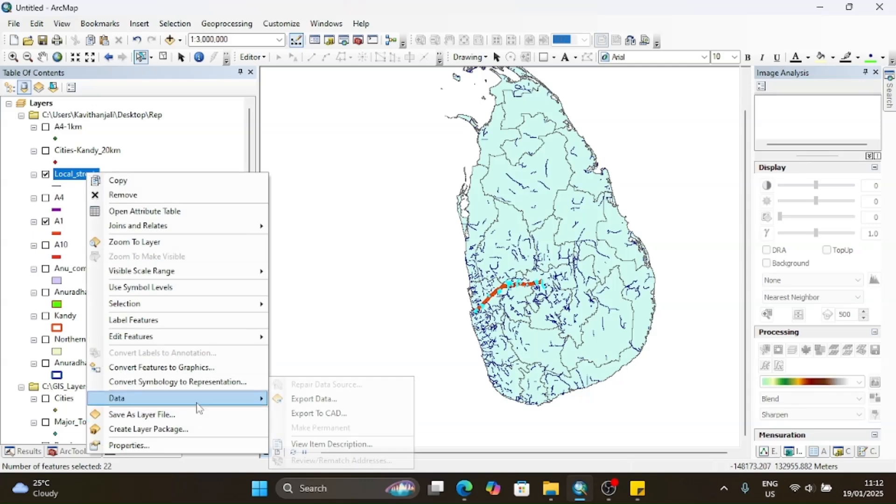
click(316, 408)
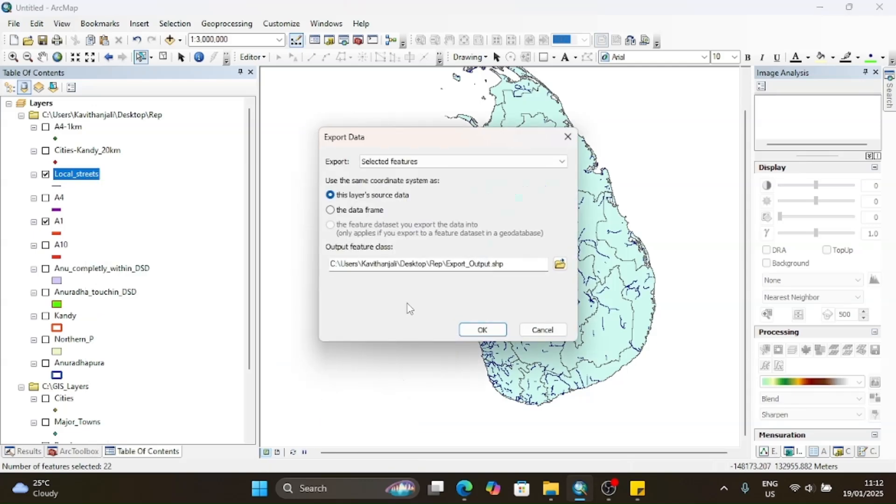
click(559, 264)
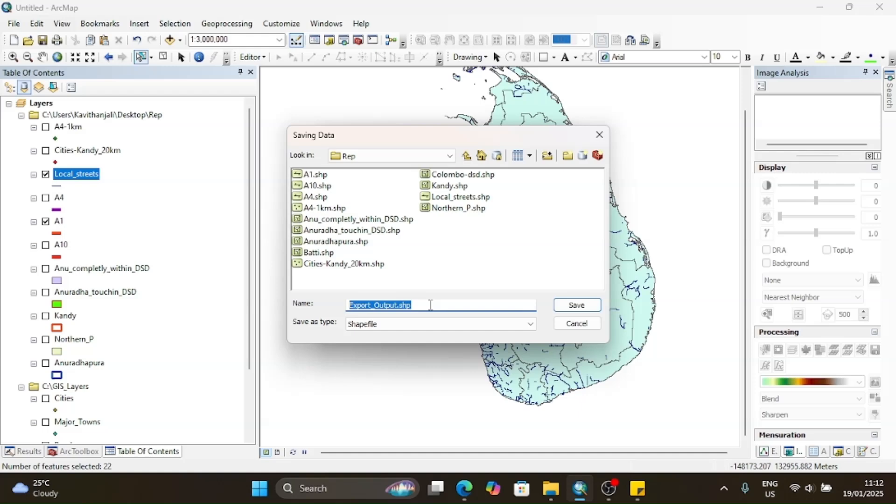
text(Local street-A1-100m)
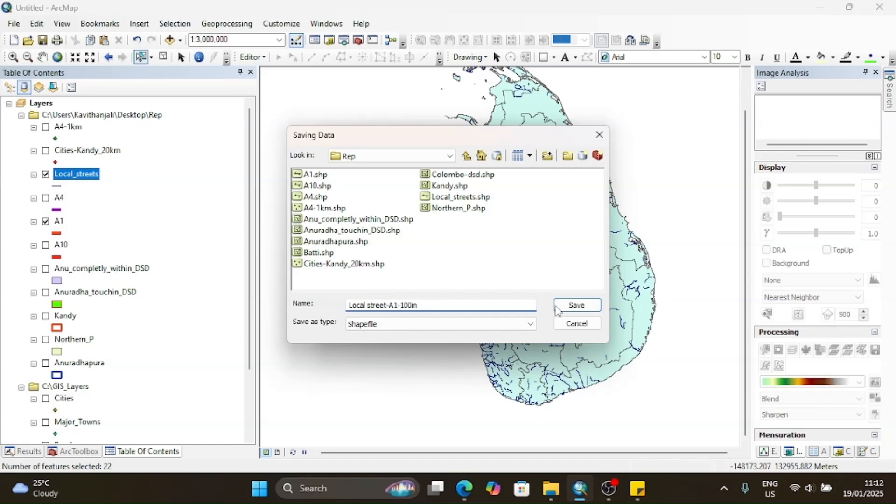
click(556, 308)
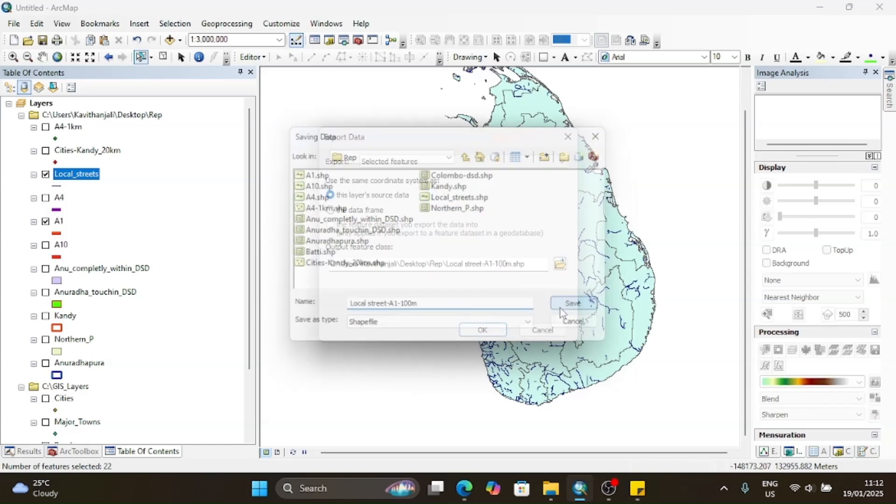
click(495, 331)
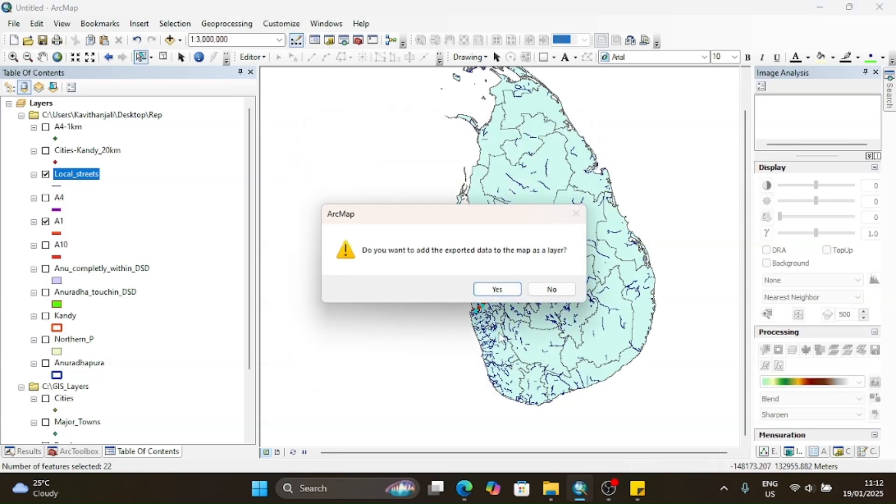
click(497, 289)
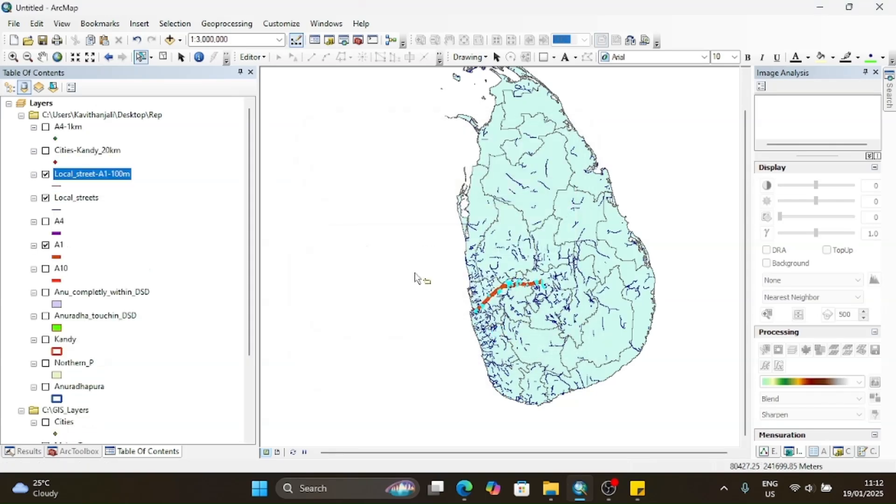